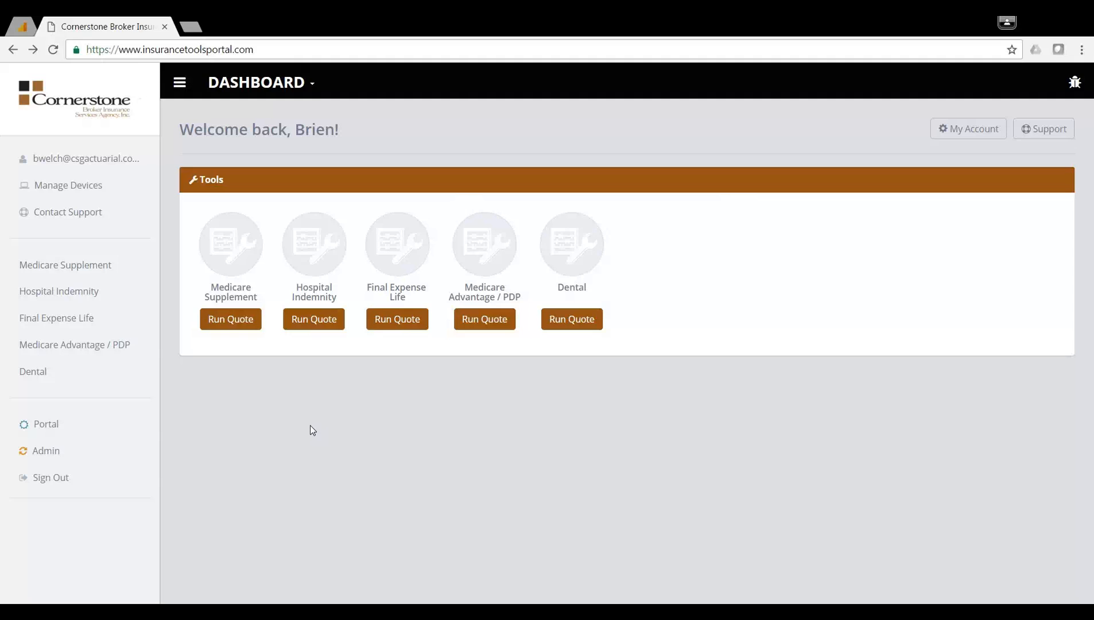
Step: Run a Medicare Supplement quote for zip code 68135, age 65, female, non-tobacco, Plan F, sorted by price
left_click(220, 330)
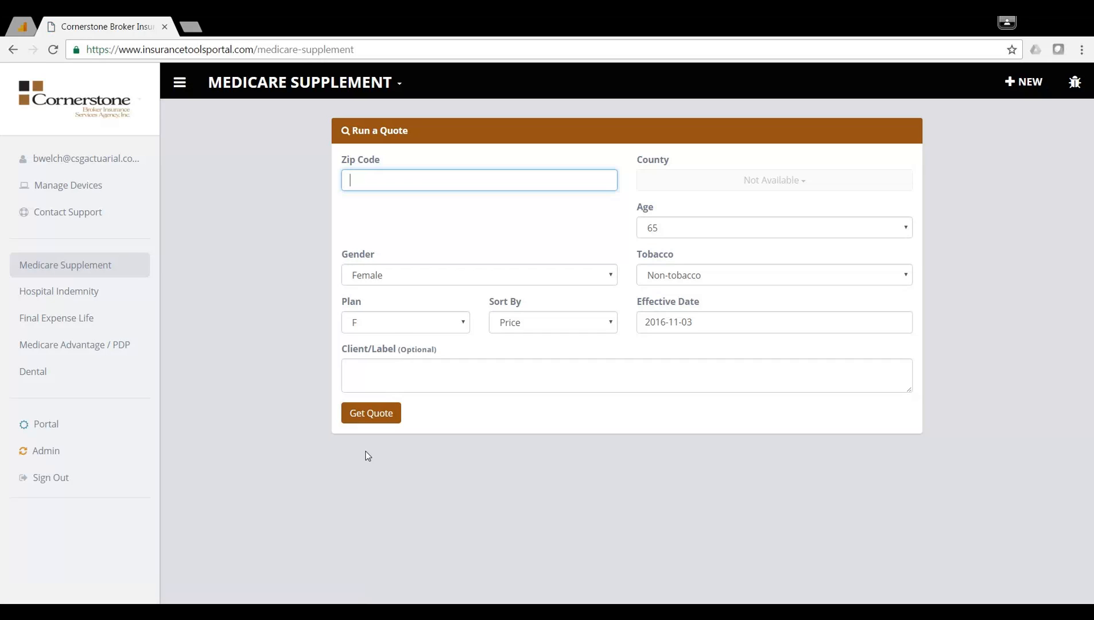
type("68135")
left_click(367, 455)
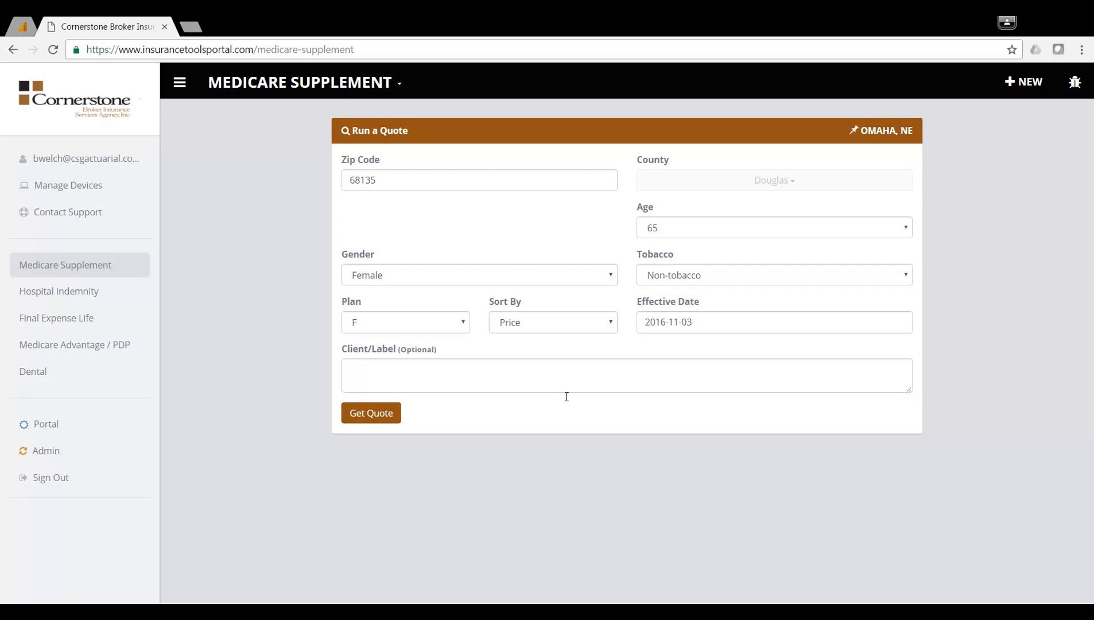
left_click(390, 414)
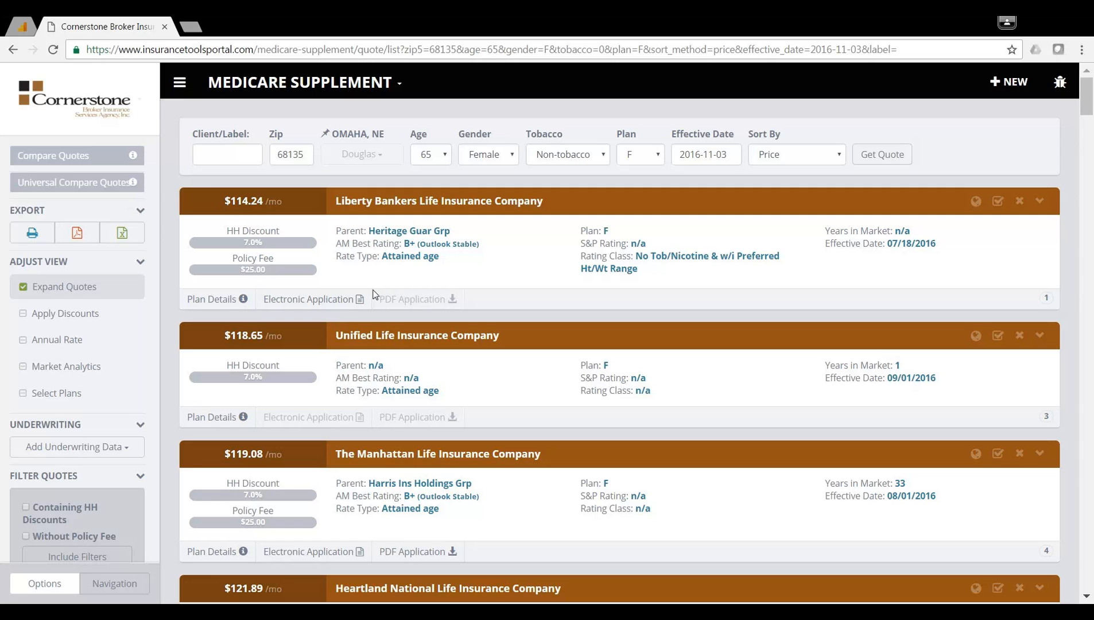
Step: View the Plan F coverage details for the Liberty Bankers Life quote and close them
left_click(229, 301)
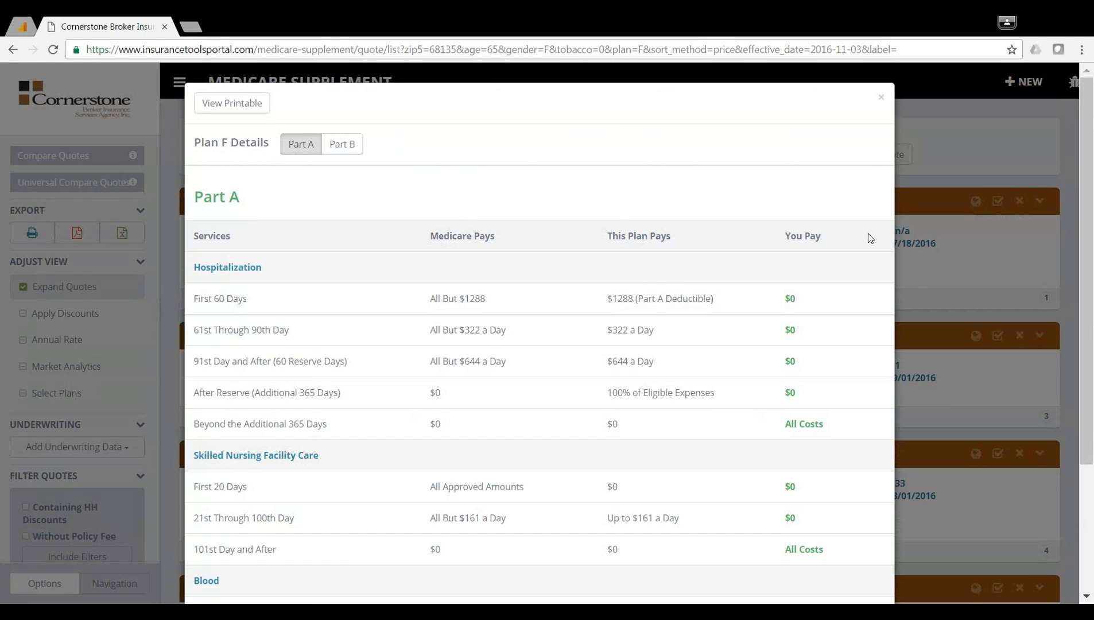
left_click(881, 97)
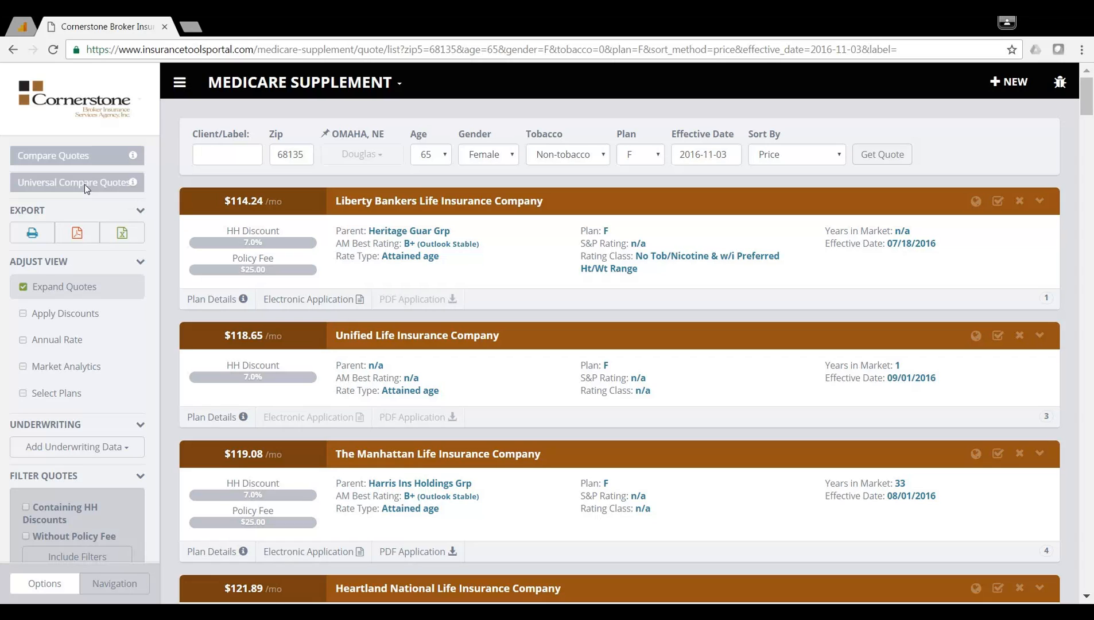
Step: Add the Liberty Bankers Life quote to the universal comparison and take it out again
left_click(971, 206)
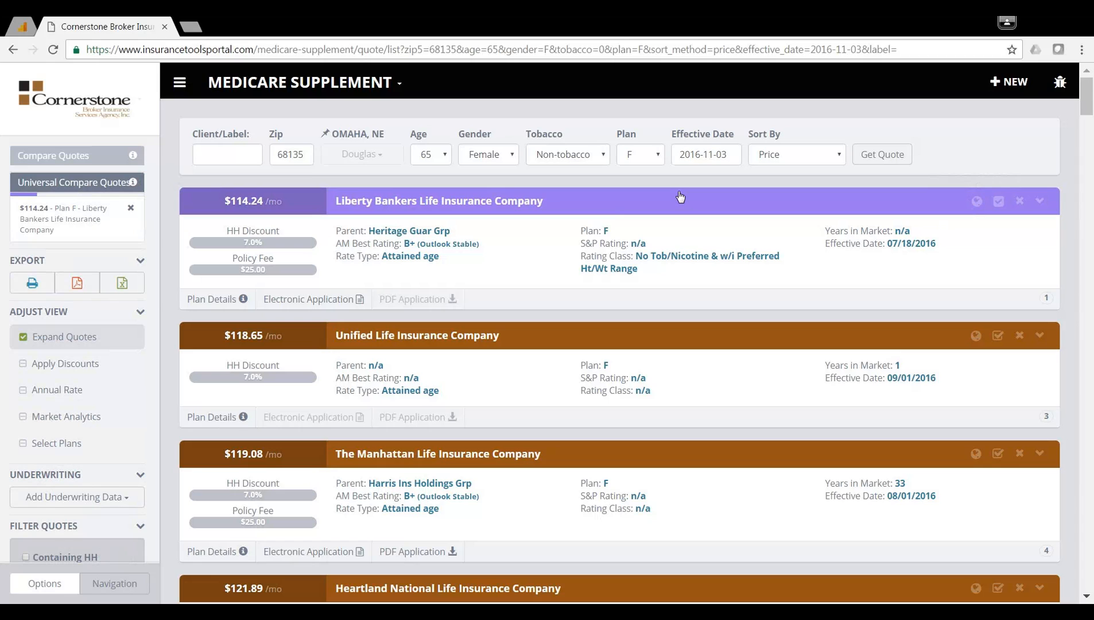
left_click(976, 201)
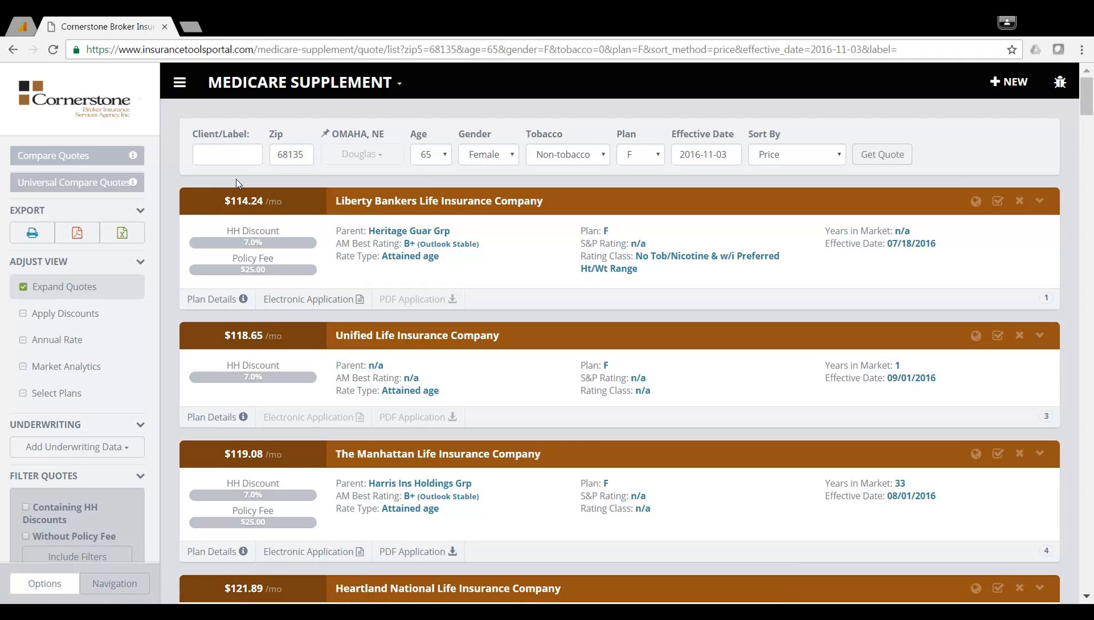
Step: Collapse and re-expand the quote list, and switch applied discounts on and back off
mouse_move(114, 309)
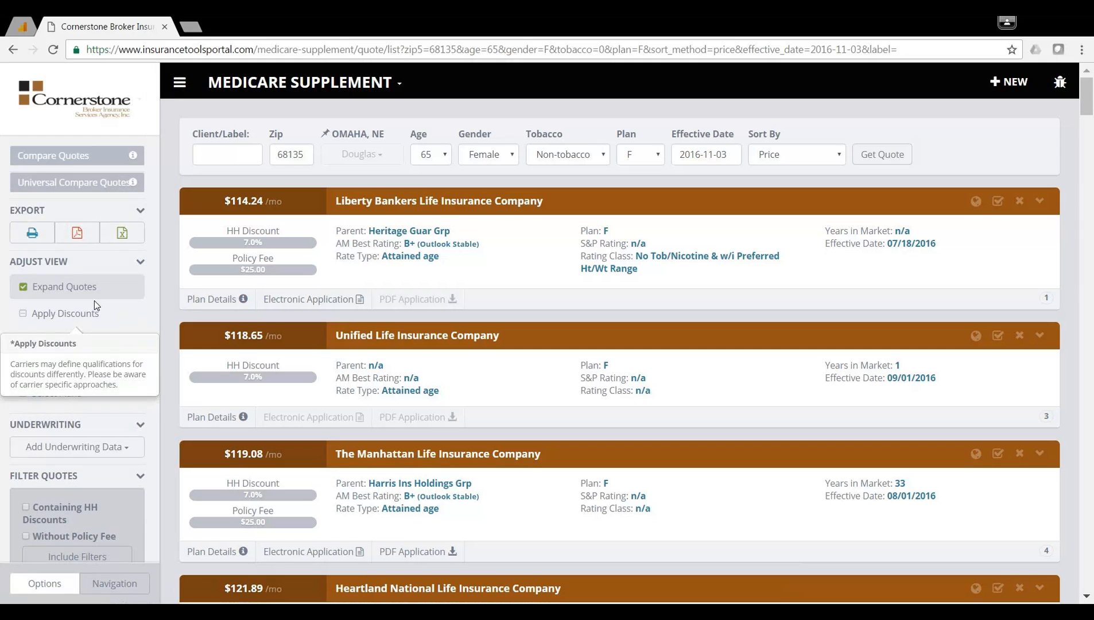
left_click(86, 288)
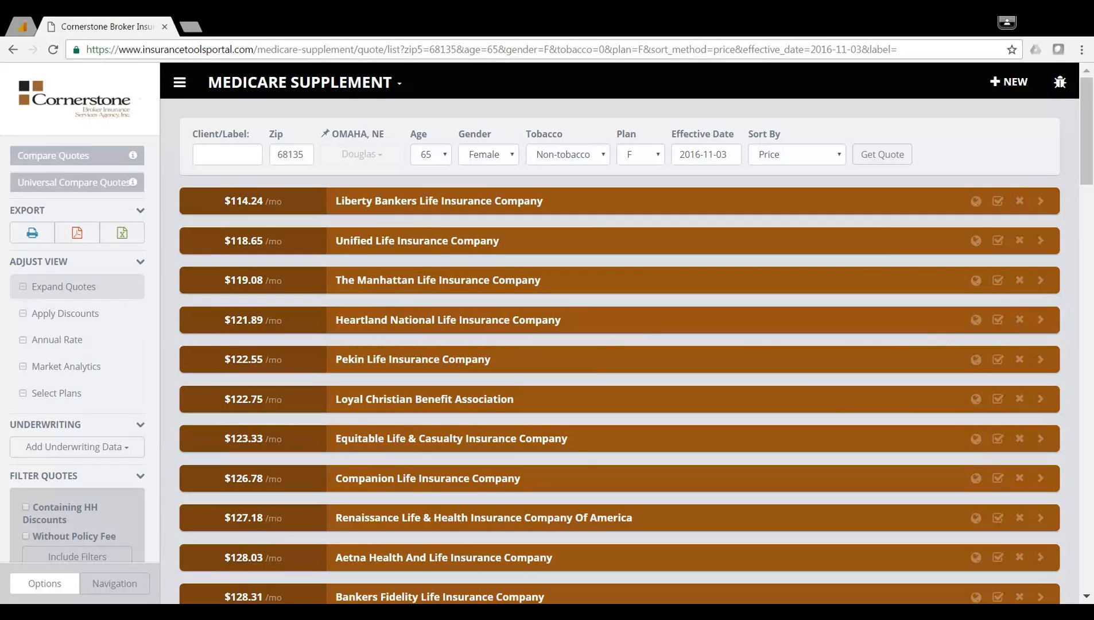
left_click(64, 287)
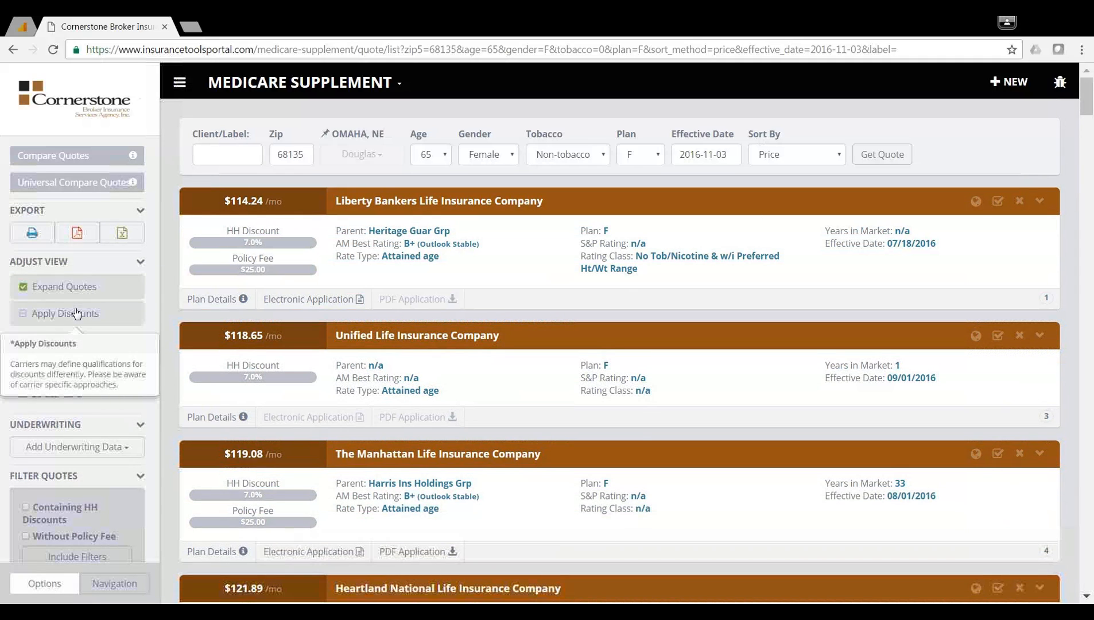
left_click(77, 313)
left_click(123, 319)
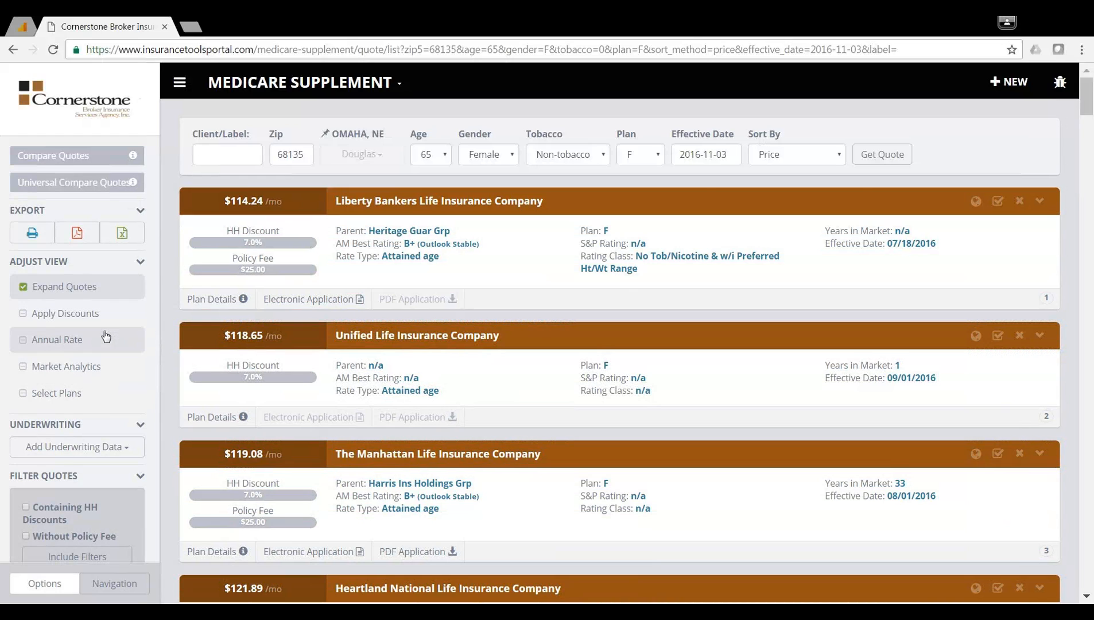
Step: Show and hide the market analytics on the quotes, and turn select plans on and back off
left_click(89, 367)
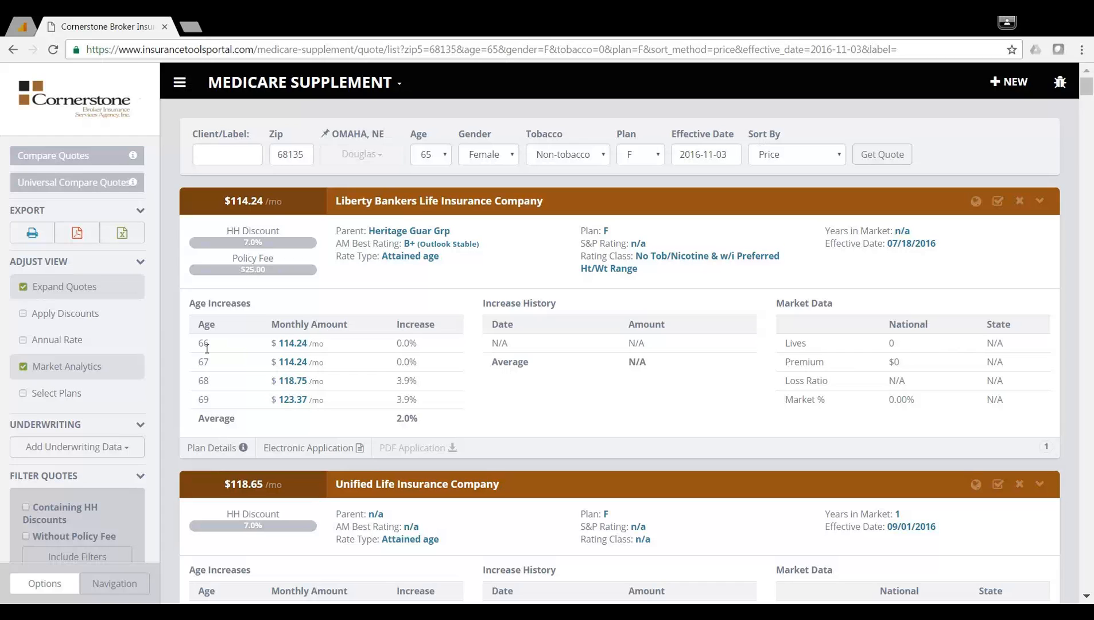
left_click(78, 366)
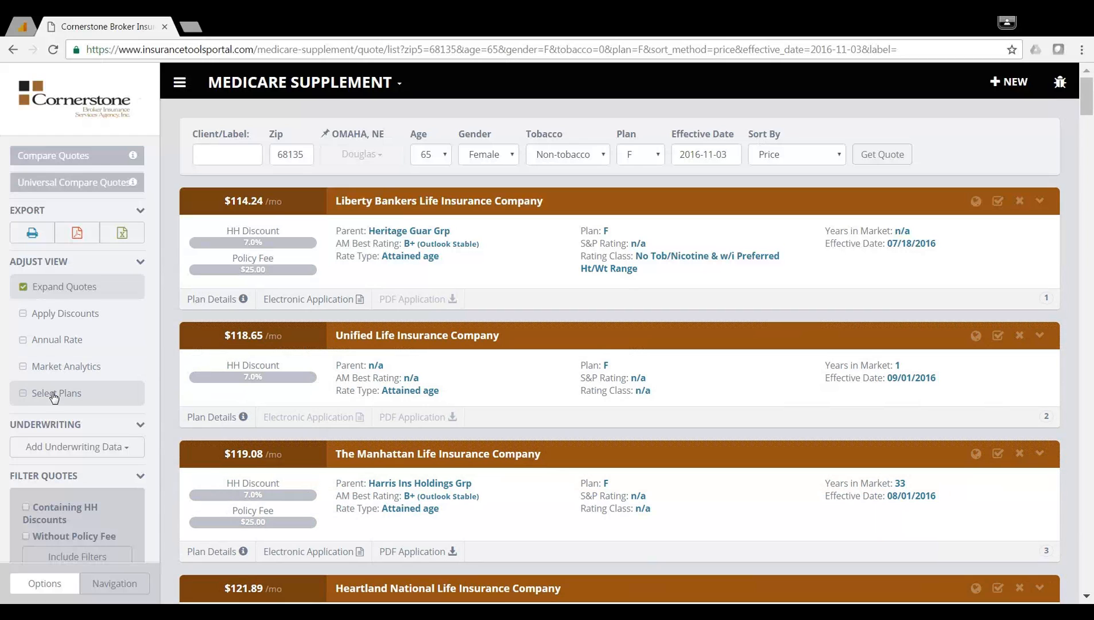
left_click(54, 395)
left_click(96, 397)
Step: Add Heart Attack as an underwriting condition for the Medicare Supplement quotes
left_click(96, 380)
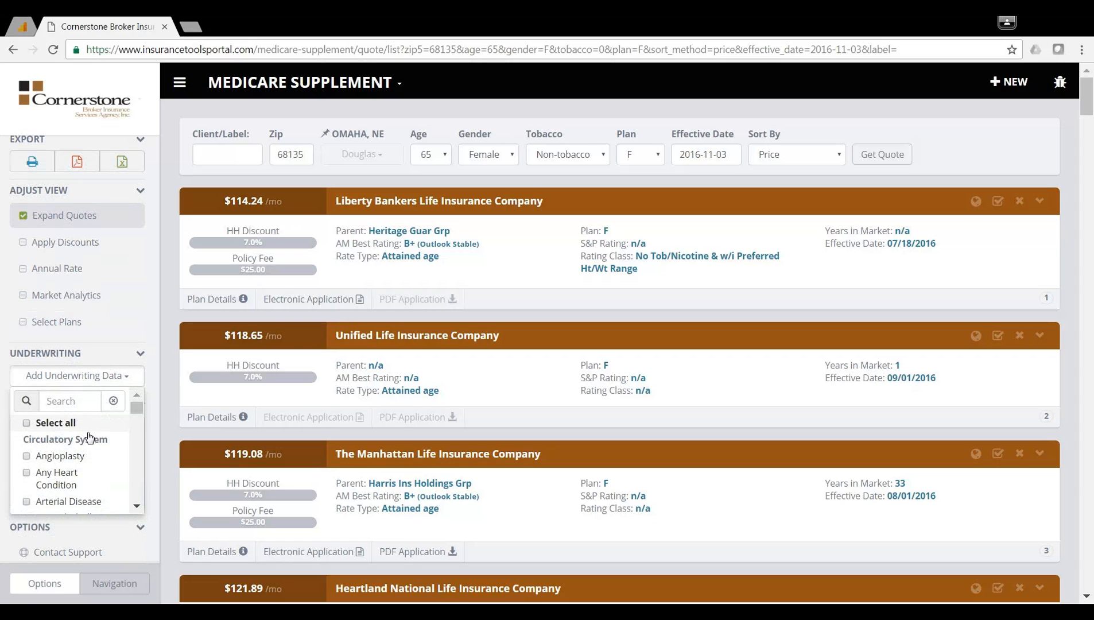
scroll(91, 459, "down", 4)
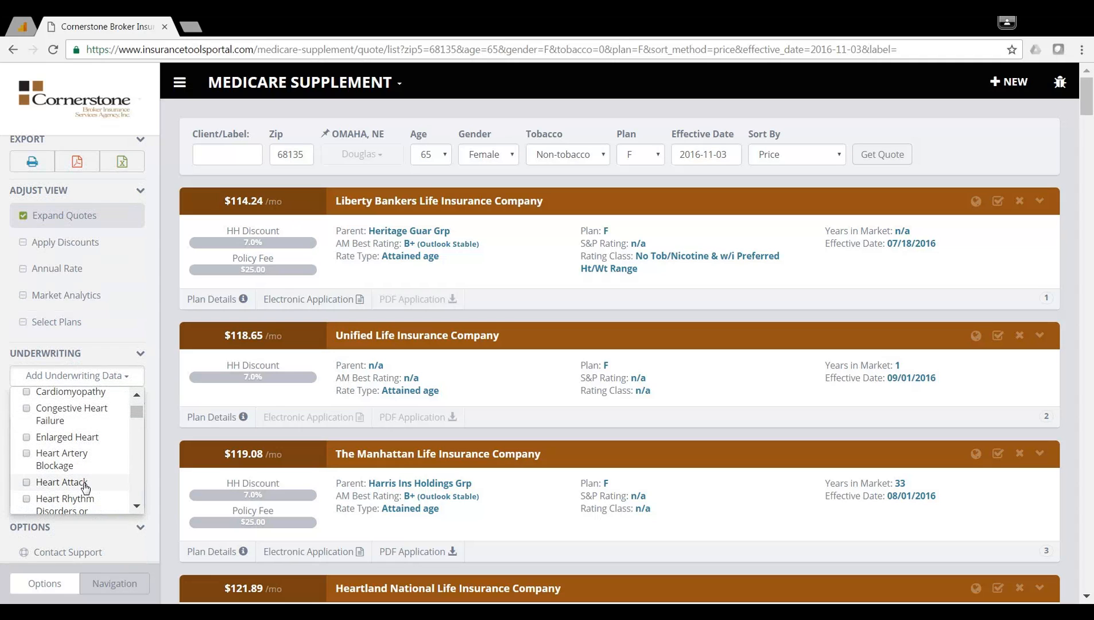
left_click(85, 486)
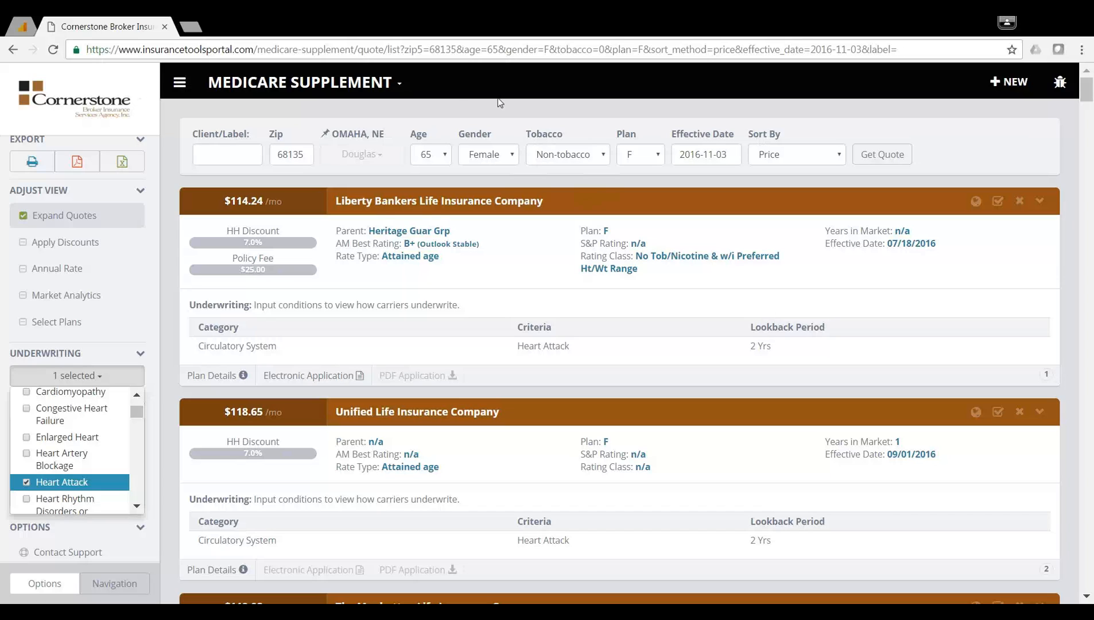
Step: Run a Medicare Advantage quote for zip code 68135, effective year 2017, sorted by price
left_click(343, 94)
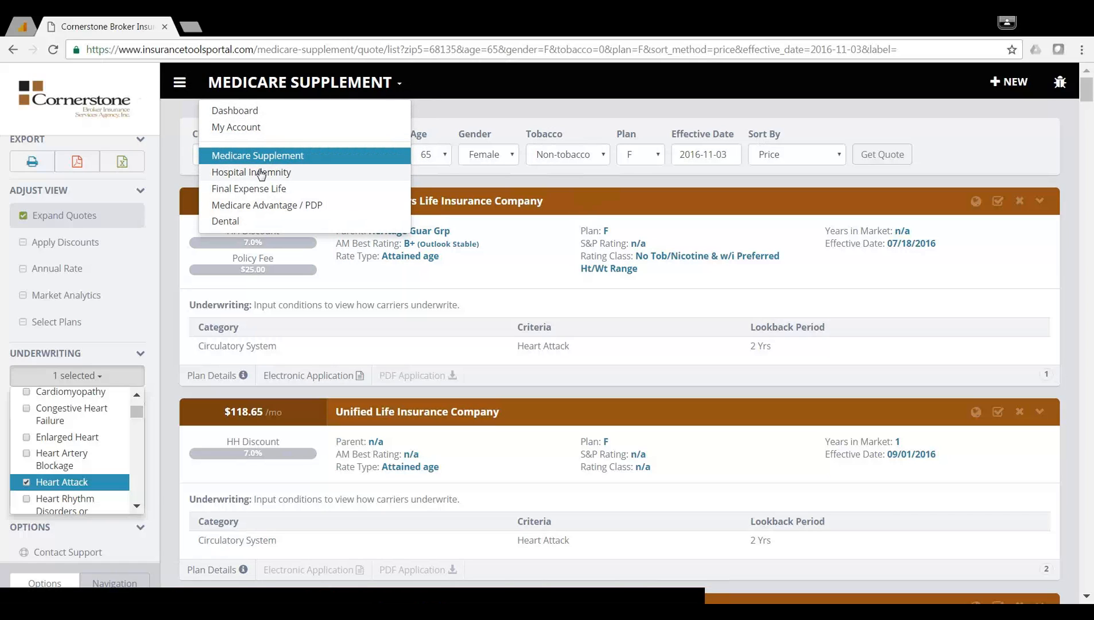
left_click(260, 205)
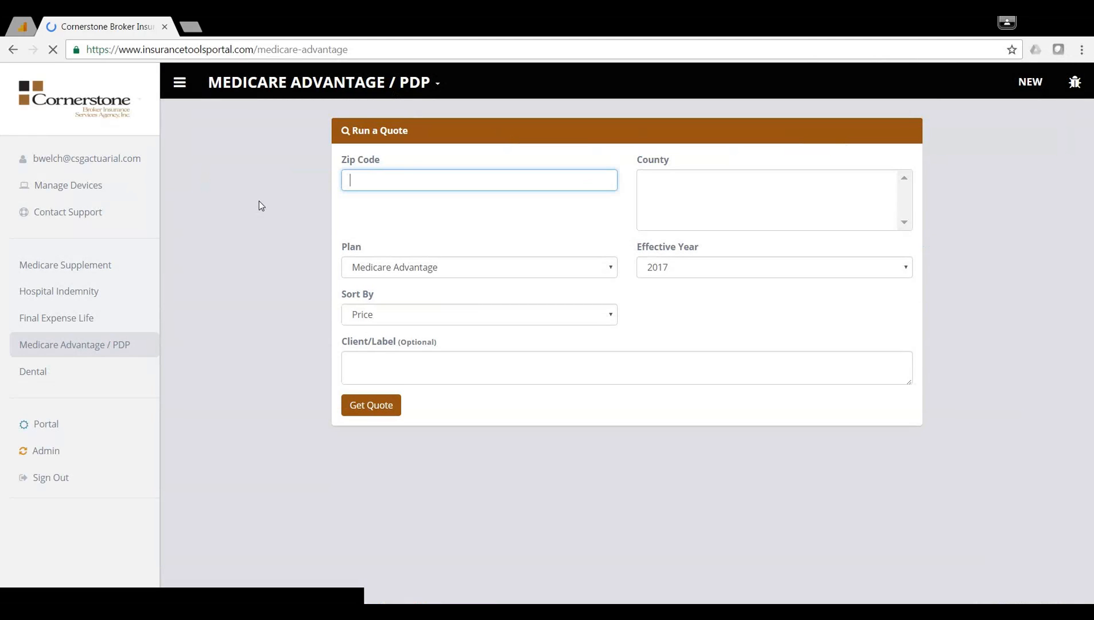
type("68135")
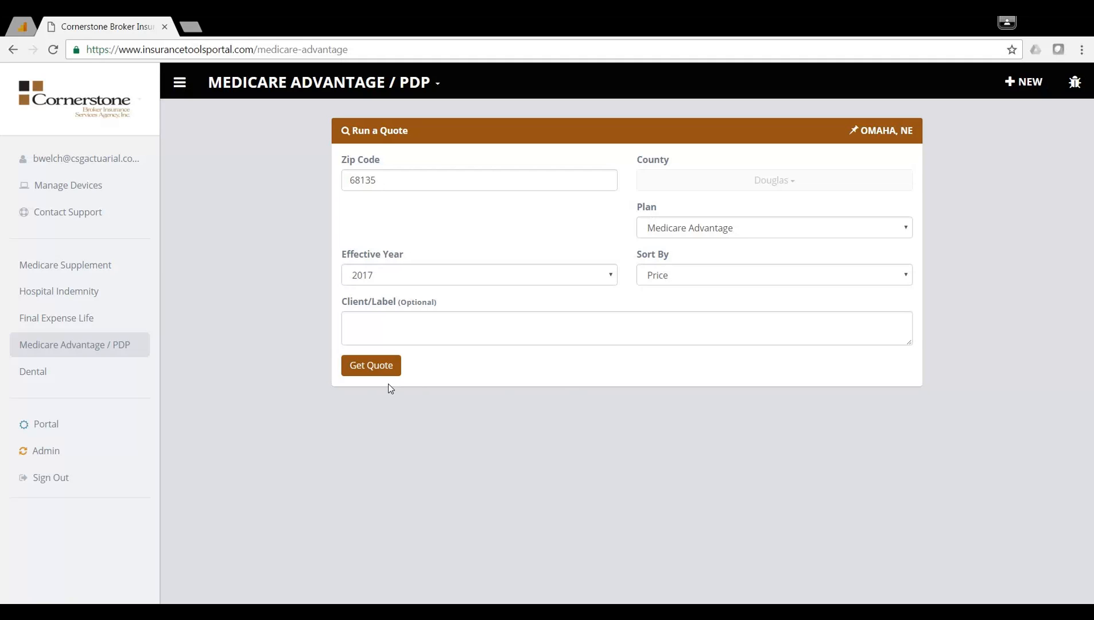
left_click(359, 377)
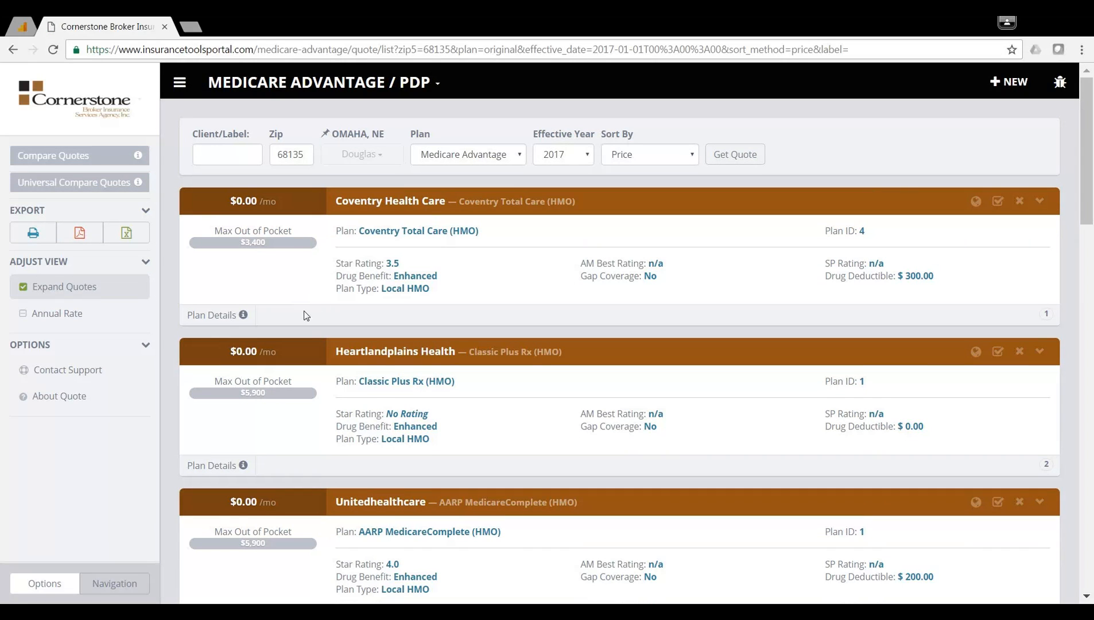
Step: Open the plan details of Coventry Total Care (HMO) and review its copays and benefits
left_click(249, 319)
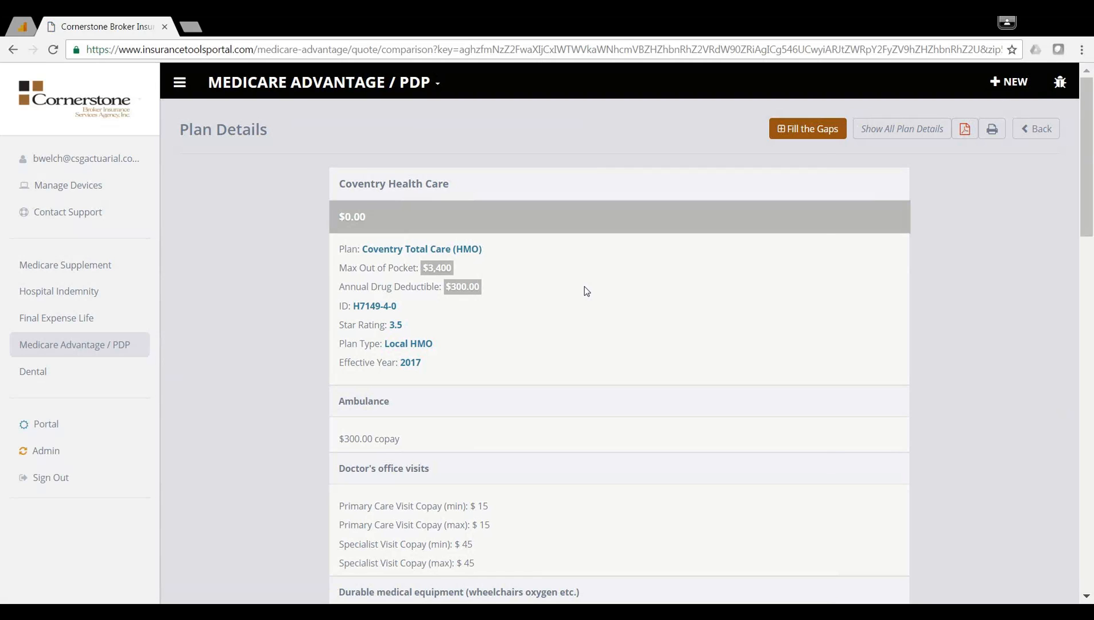
scroll(579, 372, "down", 1)
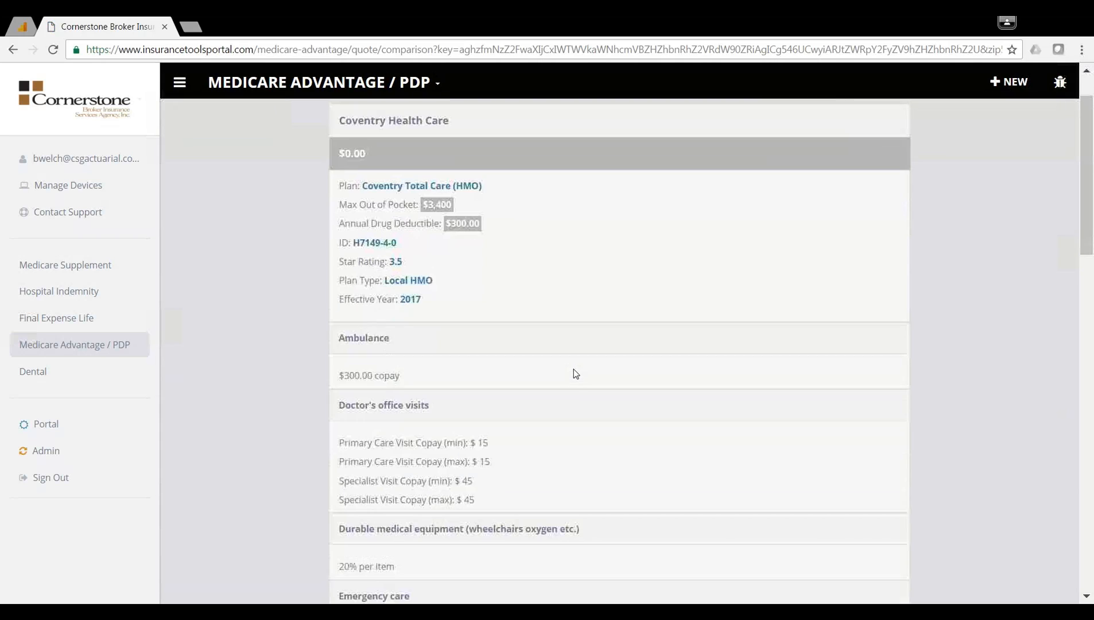
scroll(575, 374, "down", 1)
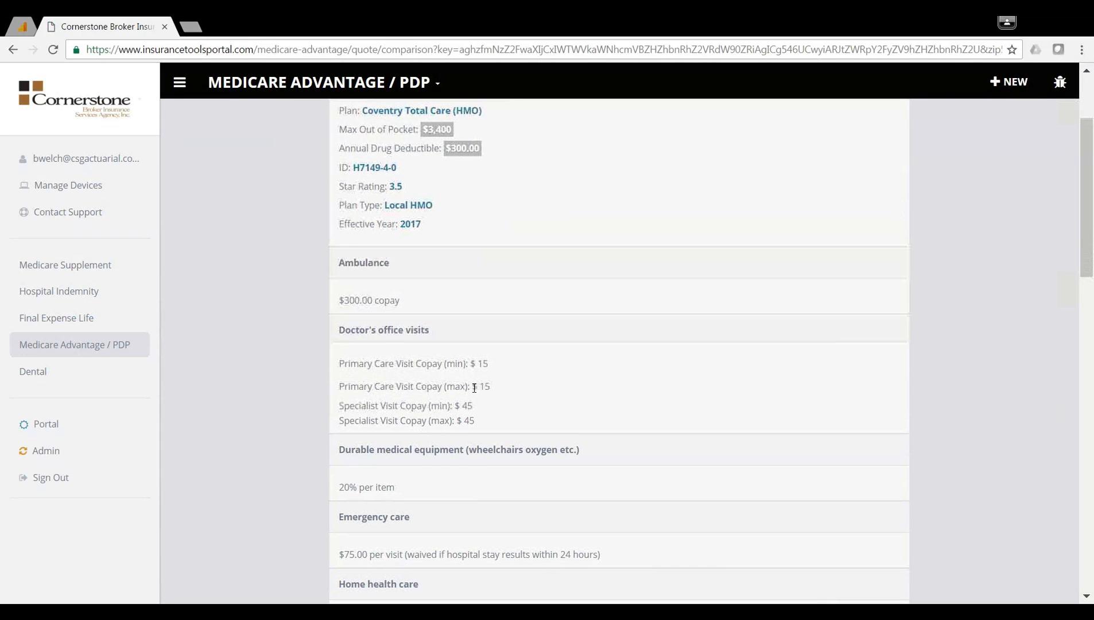
scroll(474, 388, "up", 2)
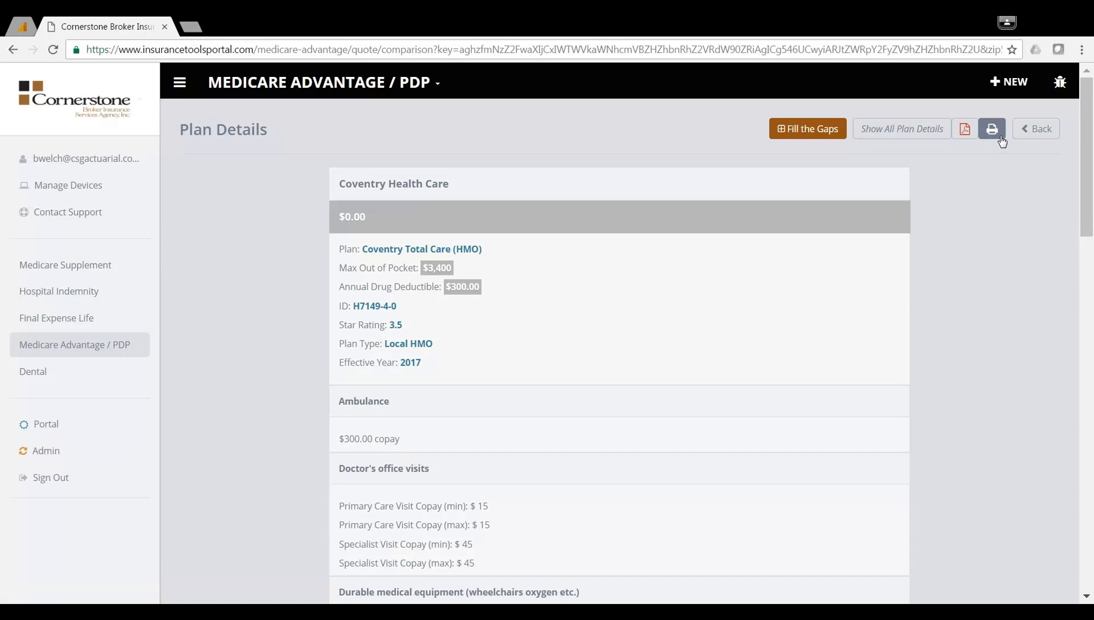
Step: Query hospital indemnity plans for zip code 68135, age 65, female, non-tobacco to fill the plan's gaps, and cancel adding one
left_click(802, 130)
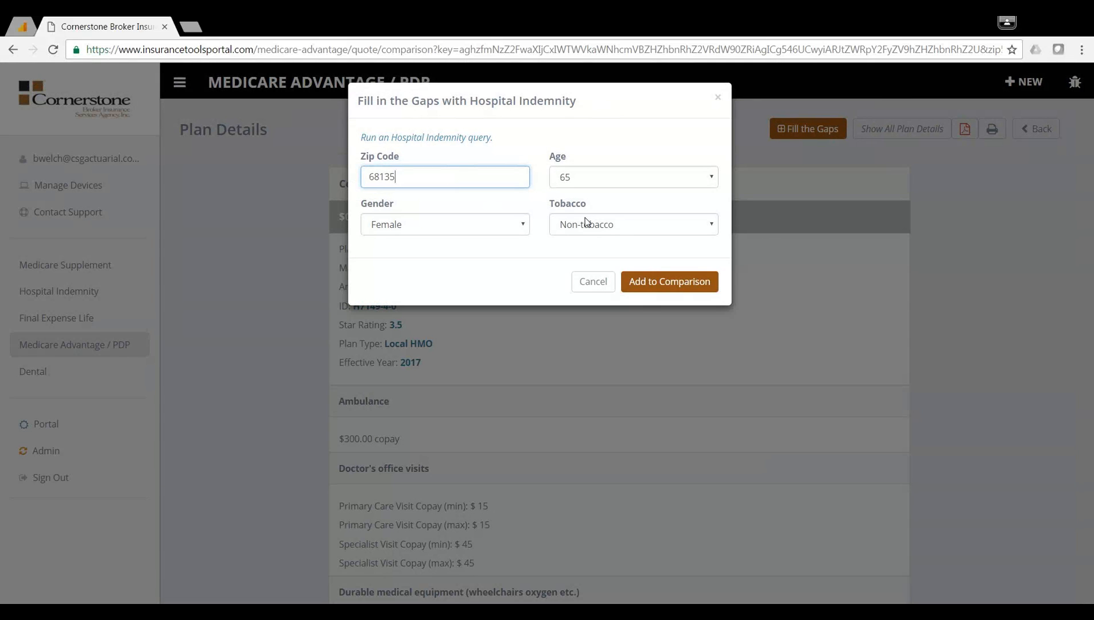
left_click(670, 278)
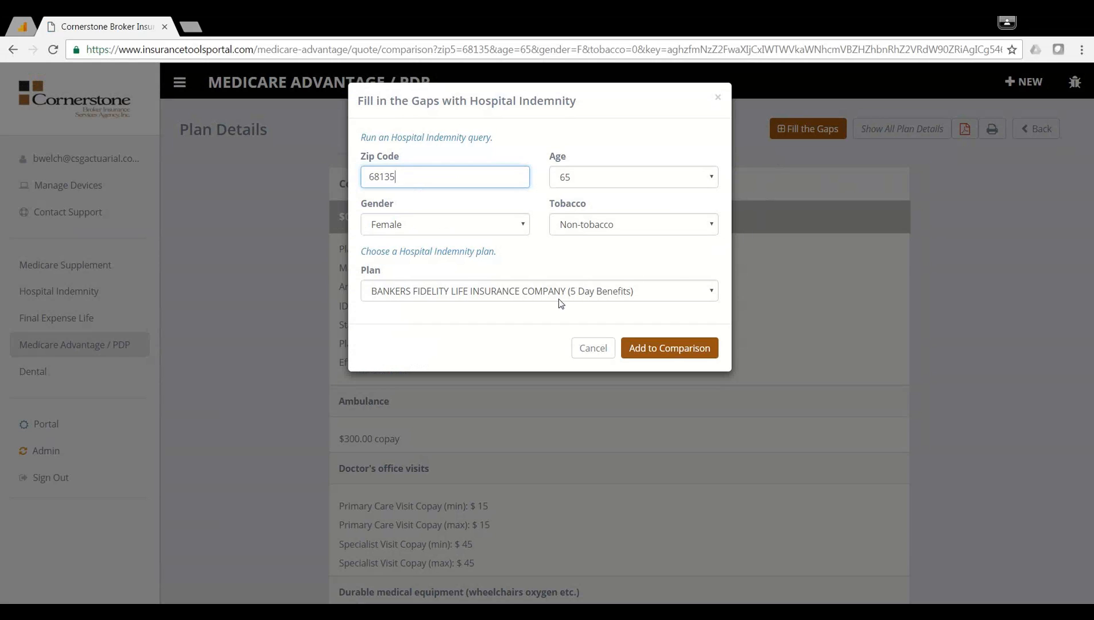
left_click(478, 296)
left_click(526, 268)
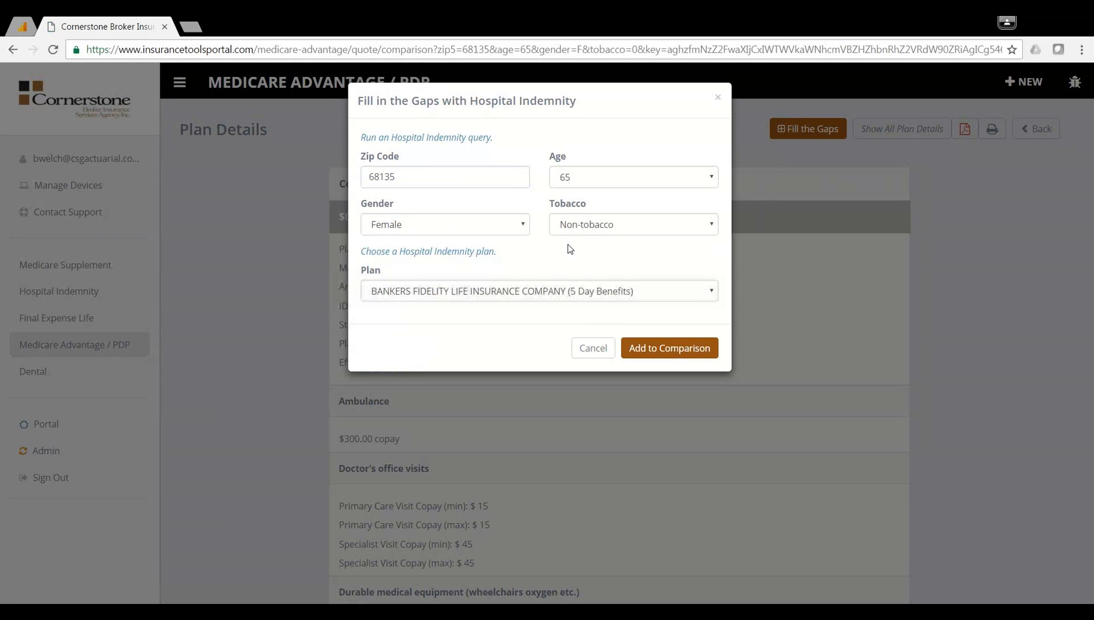
left_click(592, 348)
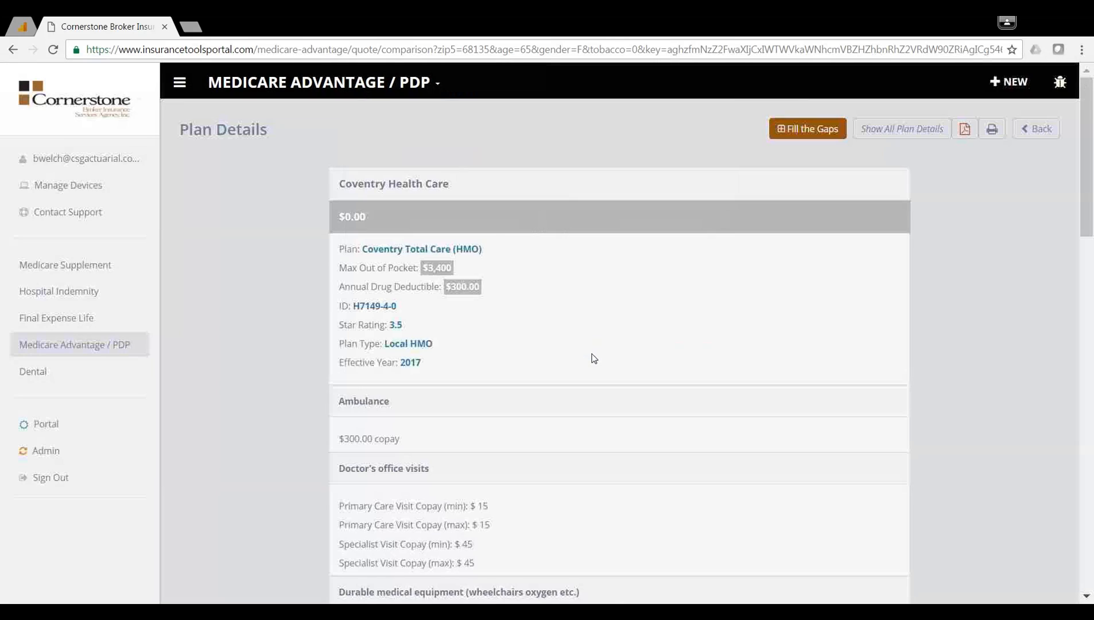
Step: Start a Final Expense Life quote and enter zip code 68135
left_click(323, 86)
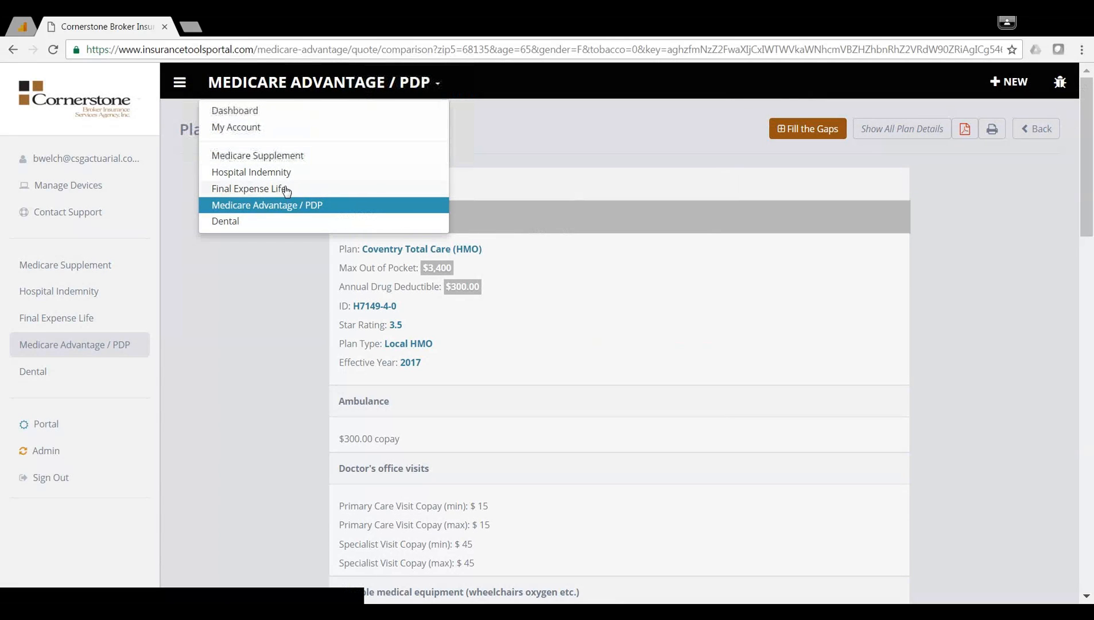
left_click(281, 206)
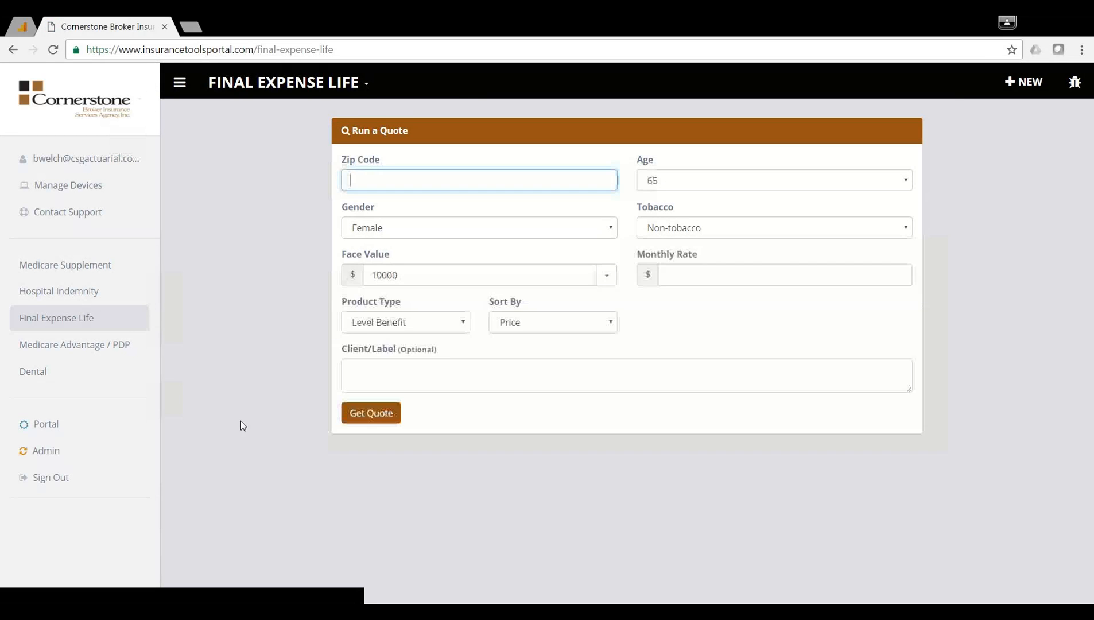
type("68135")
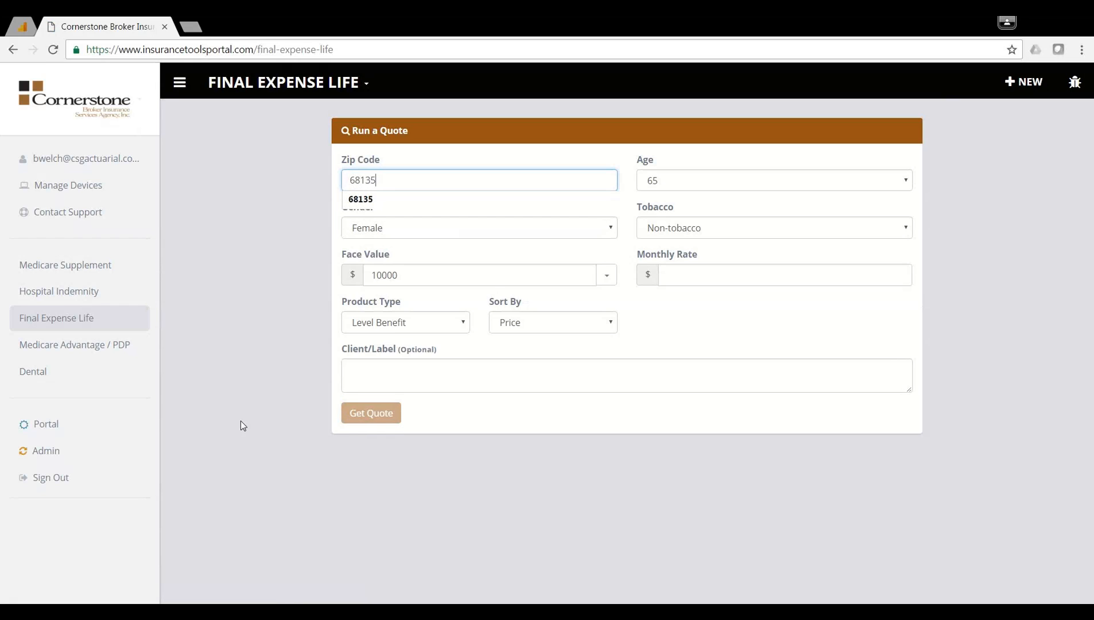
key("Tab")
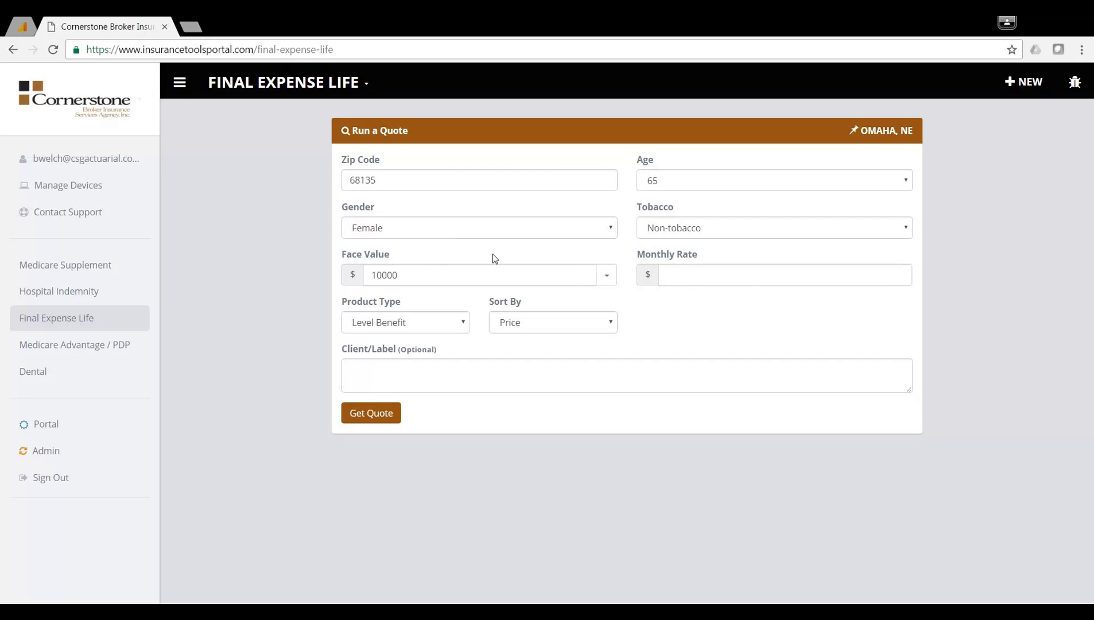
Step: Try a monthly rate of $30.00 for the quote and clear it again
left_click(753, 275)
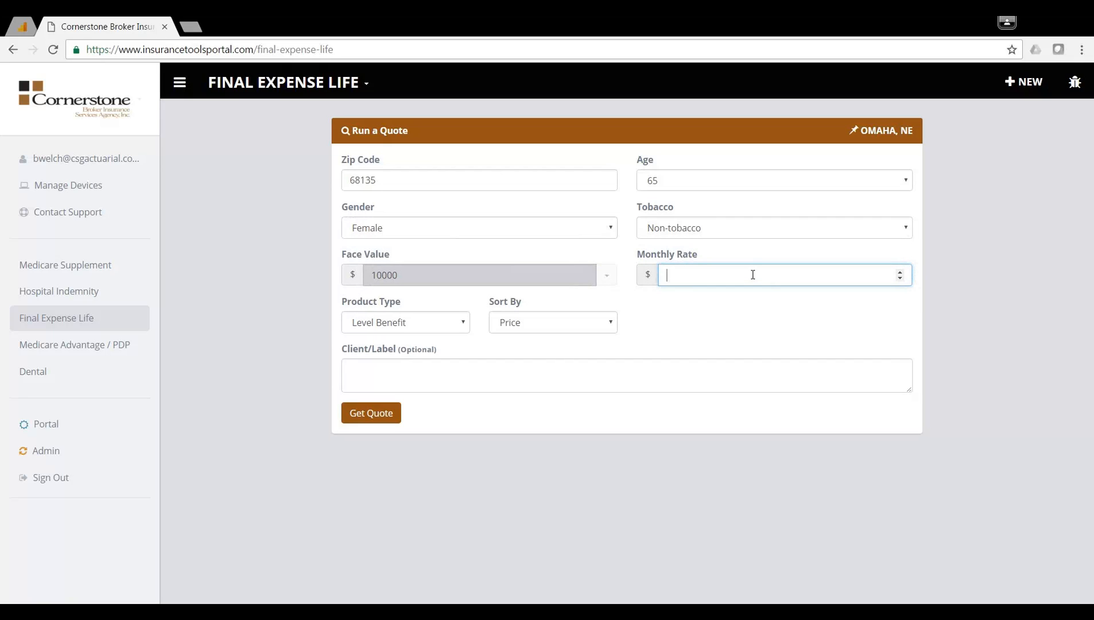
type("30.00")
left_click_drag(694, 275, 659, 274)
key("BackSpace")
Step: Get the Level Benefit final expense quotes based on the $10000 face value
left_click(464, 274)
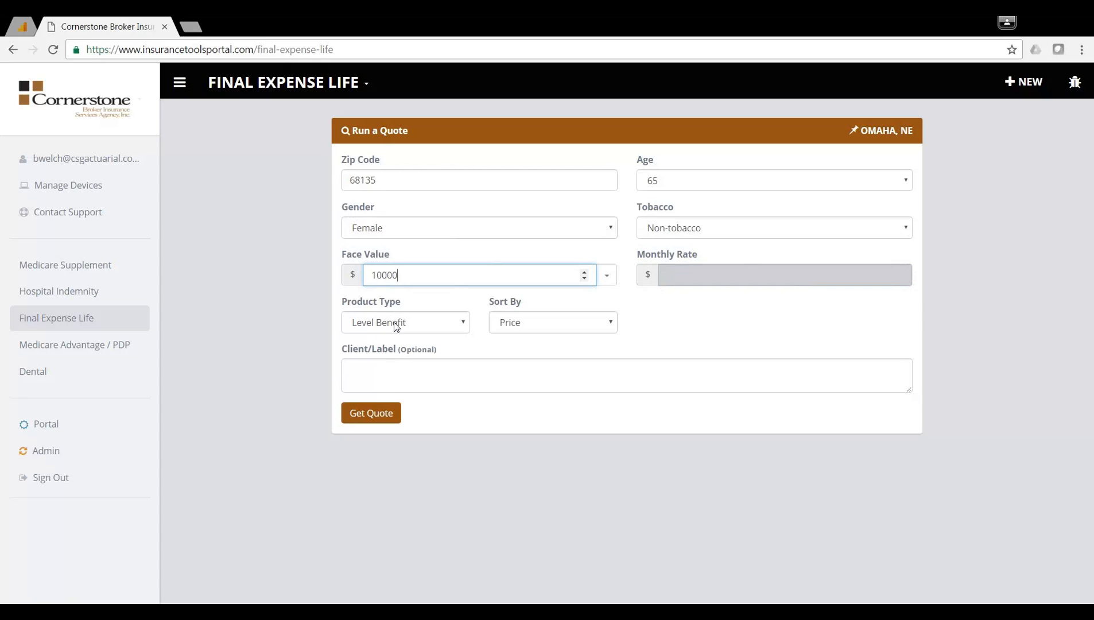
left_click(384, 420)
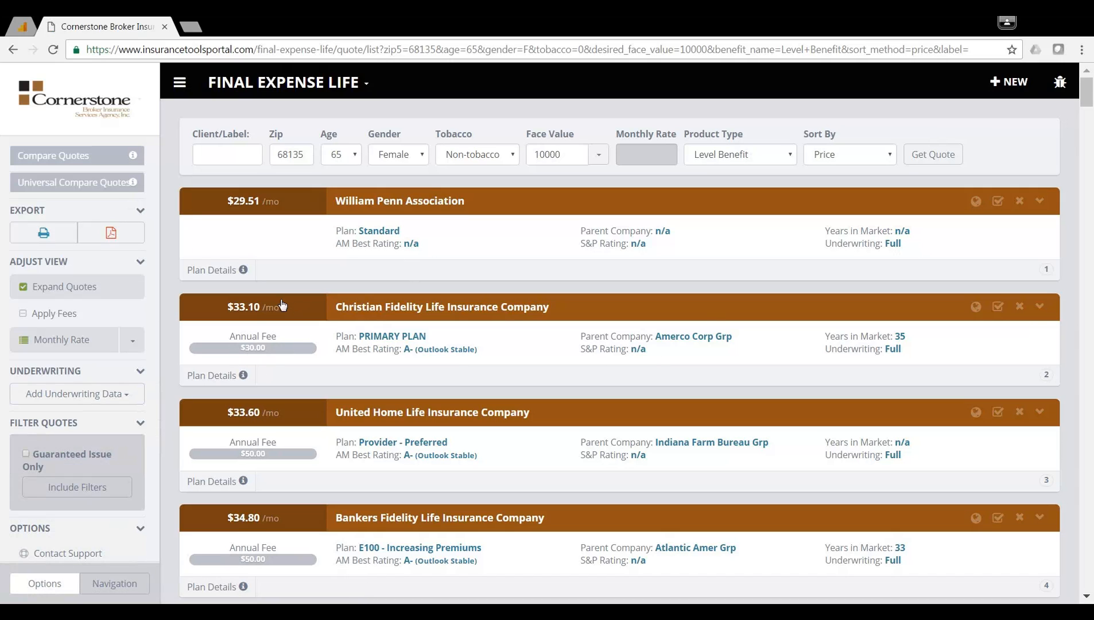
Step: Preview the final expense quotes with fees applied and then collapsed, restoring the original view after each
left_click(98, 318)
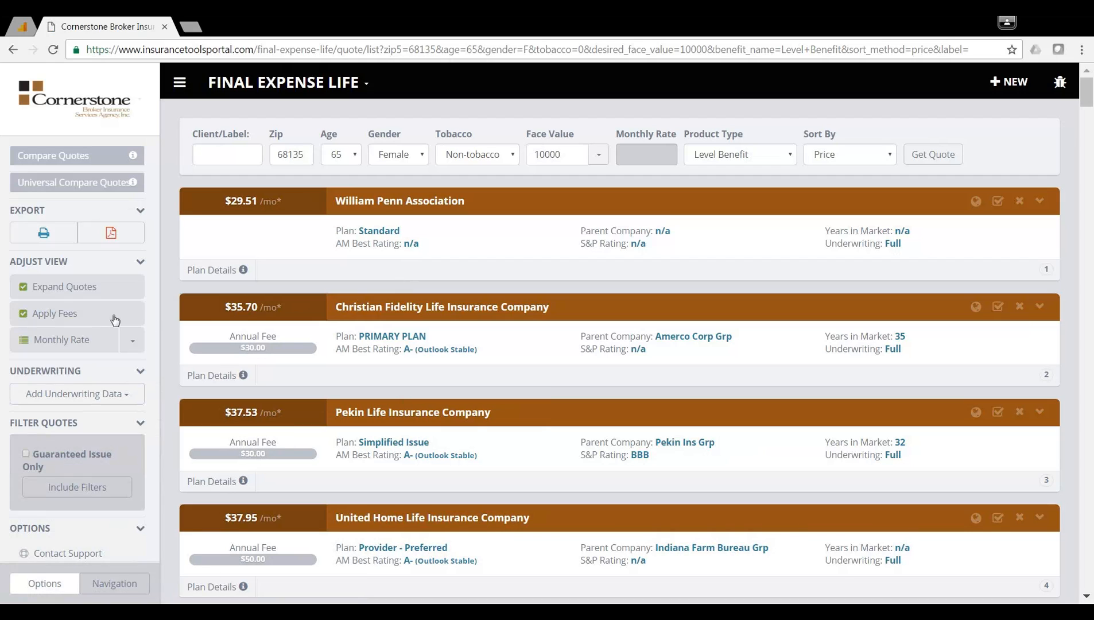
left_click(115, 320)
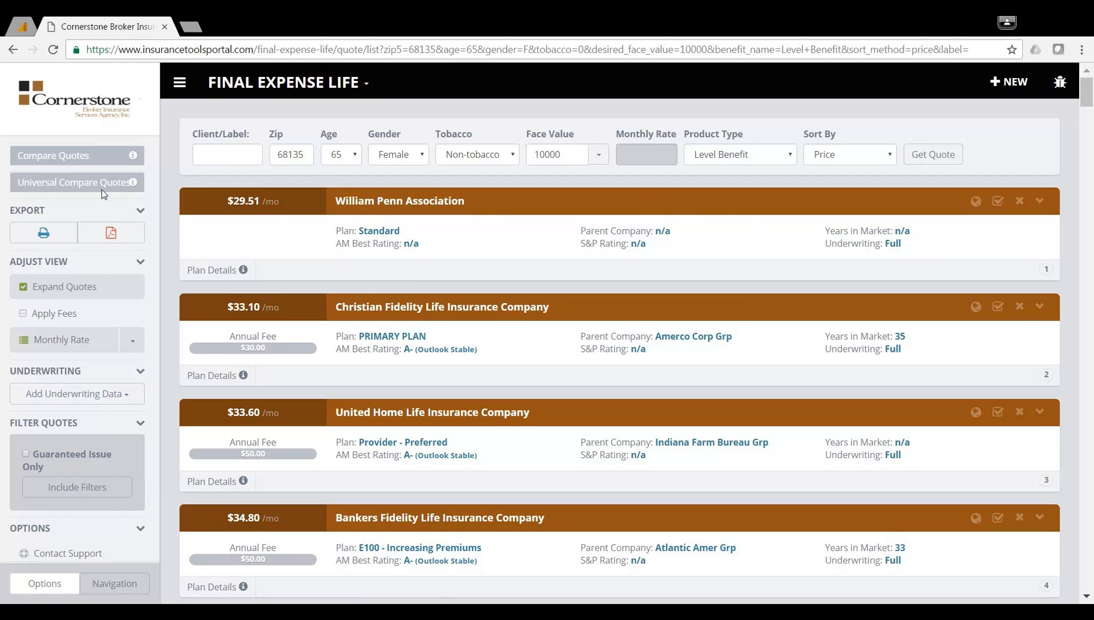
left_click(81, 285)
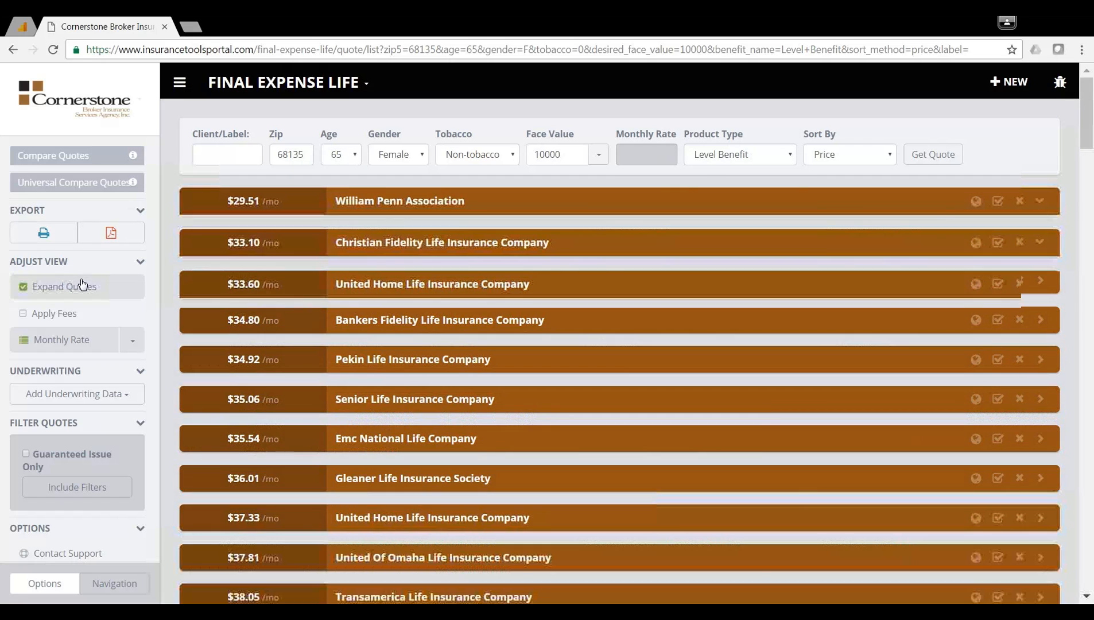
left_click(83, 285)
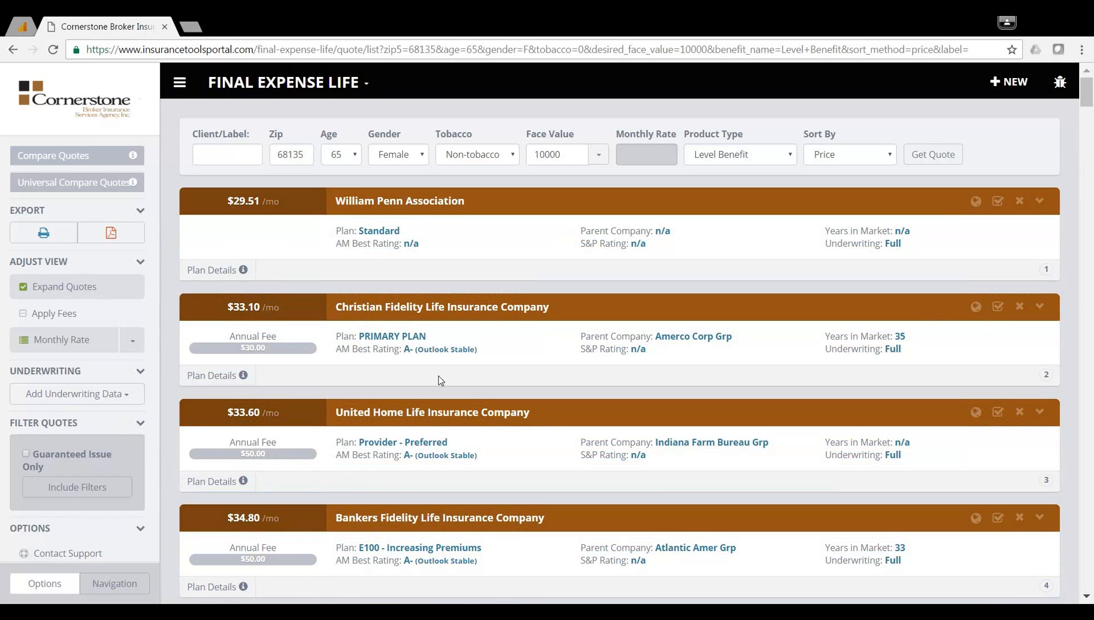
Step: Check the underwriting level of the quotes and look through the health conditions offered as underwriting data without selecting any
left_click_drag(893, 242, 826, 244)
left_click(830, 244)
left_click(103, 396)
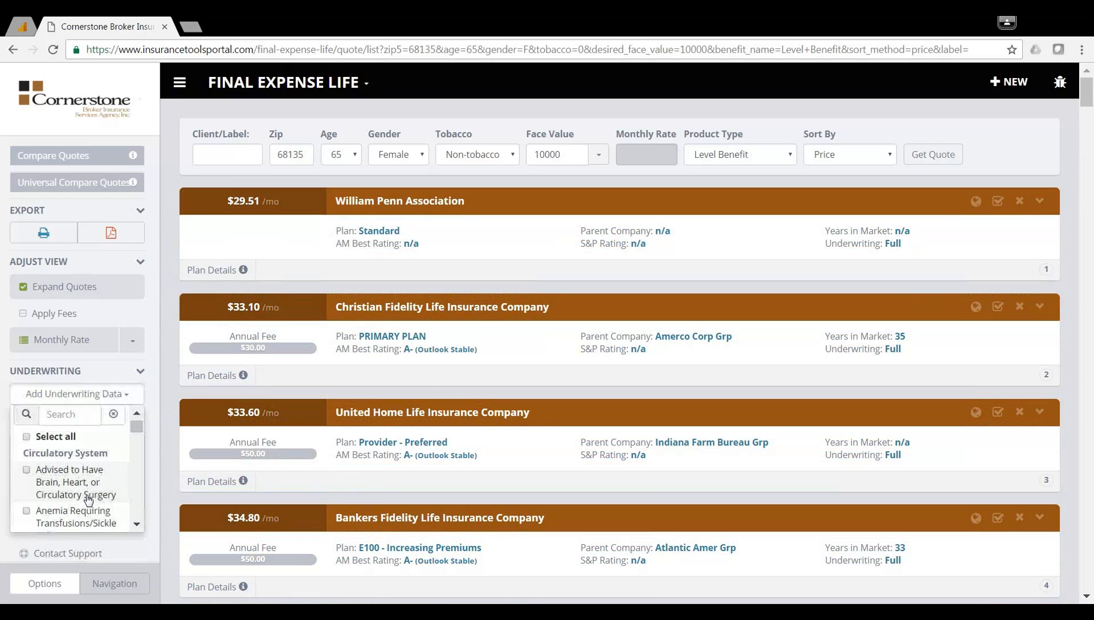
scroll(91, 494, "down", 1)
left_click(86, 395)
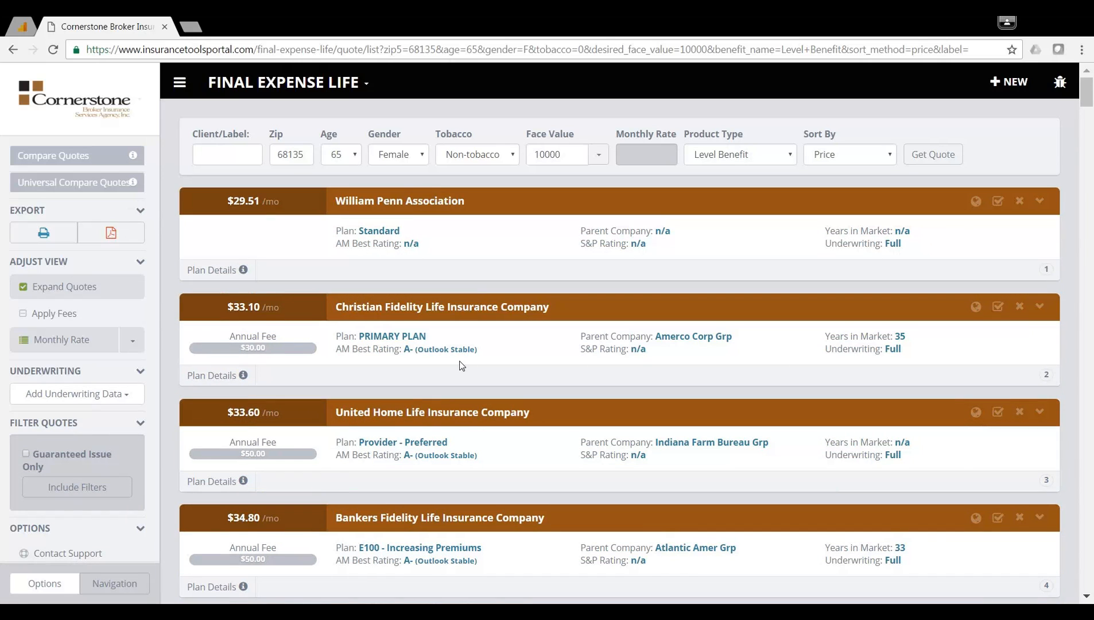
Step: Run a Hospital Indemnity quote for zip code 68135, age 65, female, non-tobacco, sorted by price
left_click(287, 83)
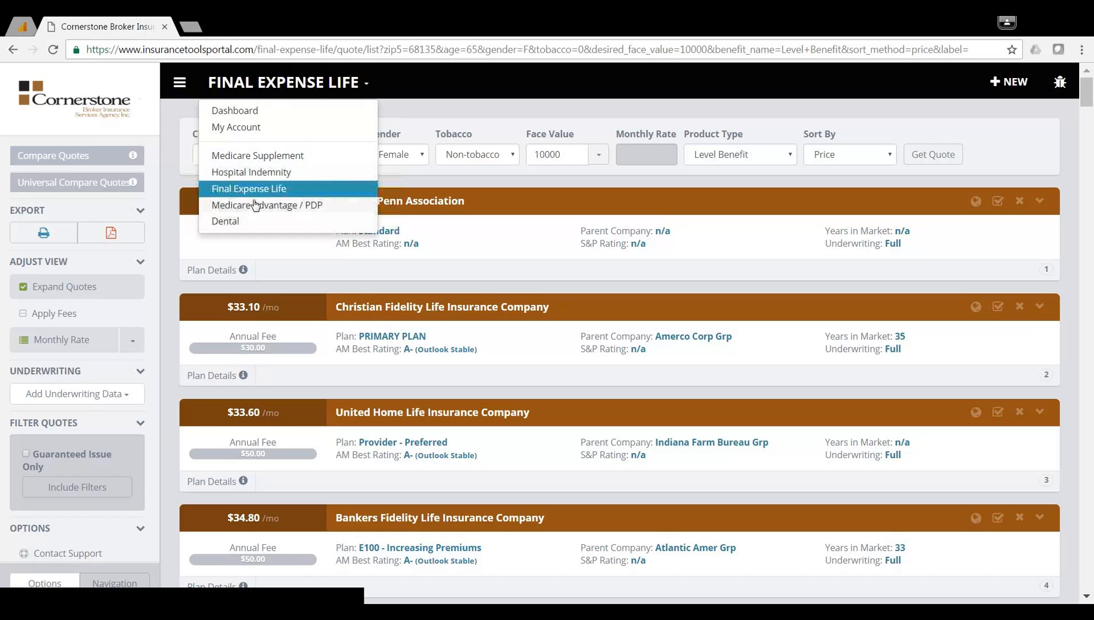
left_click(275, 173)
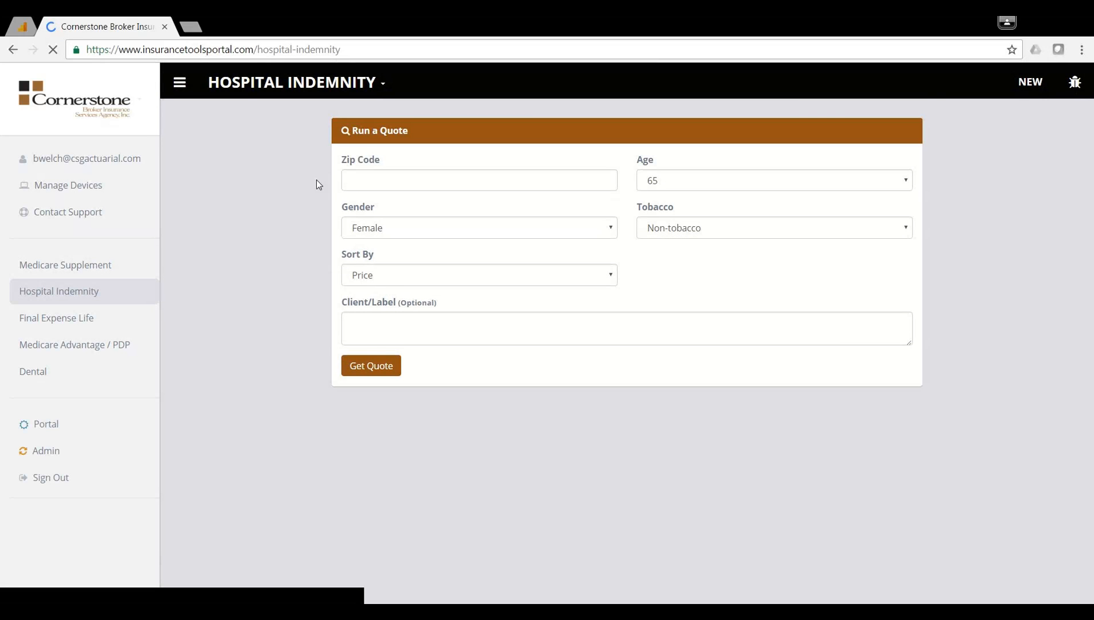
left_click(368, 187)
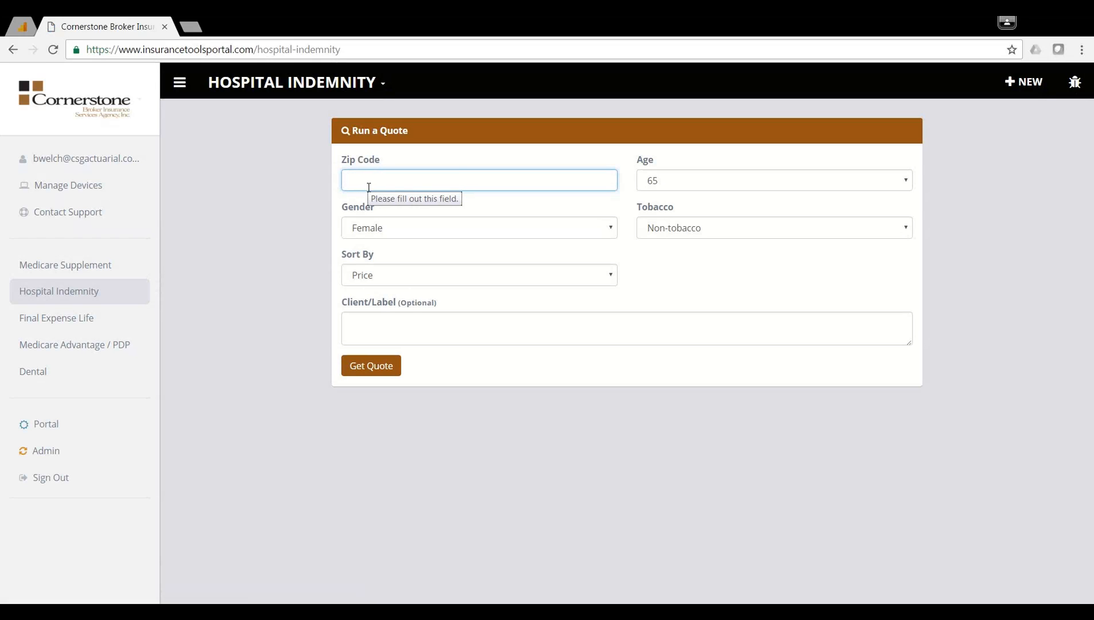
type("68135")
left_click(278, 249)
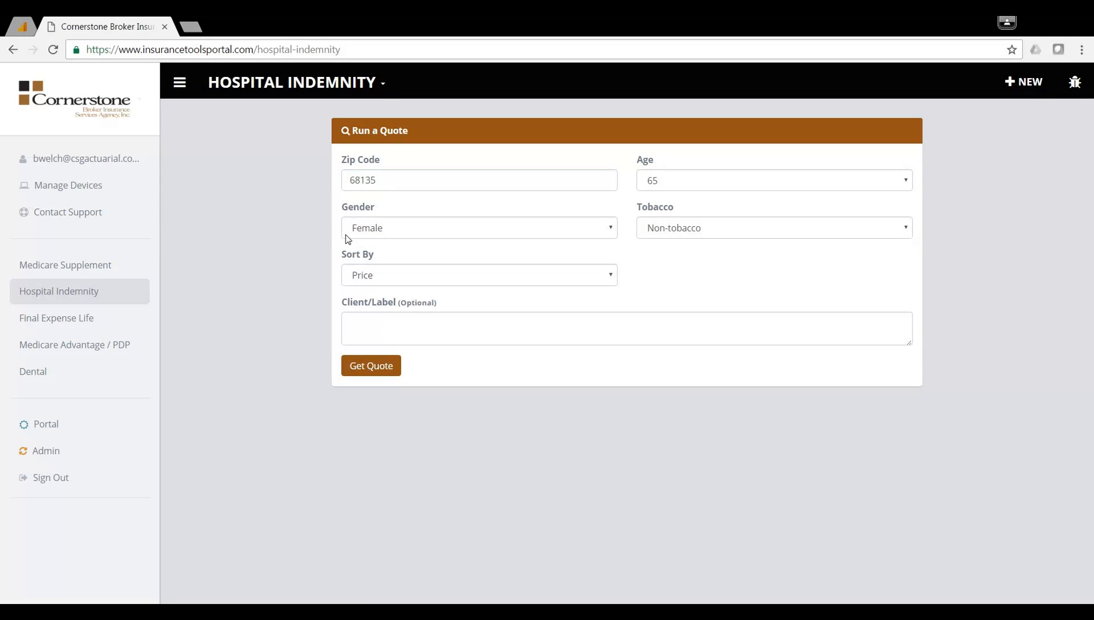
left_click(393, 365)
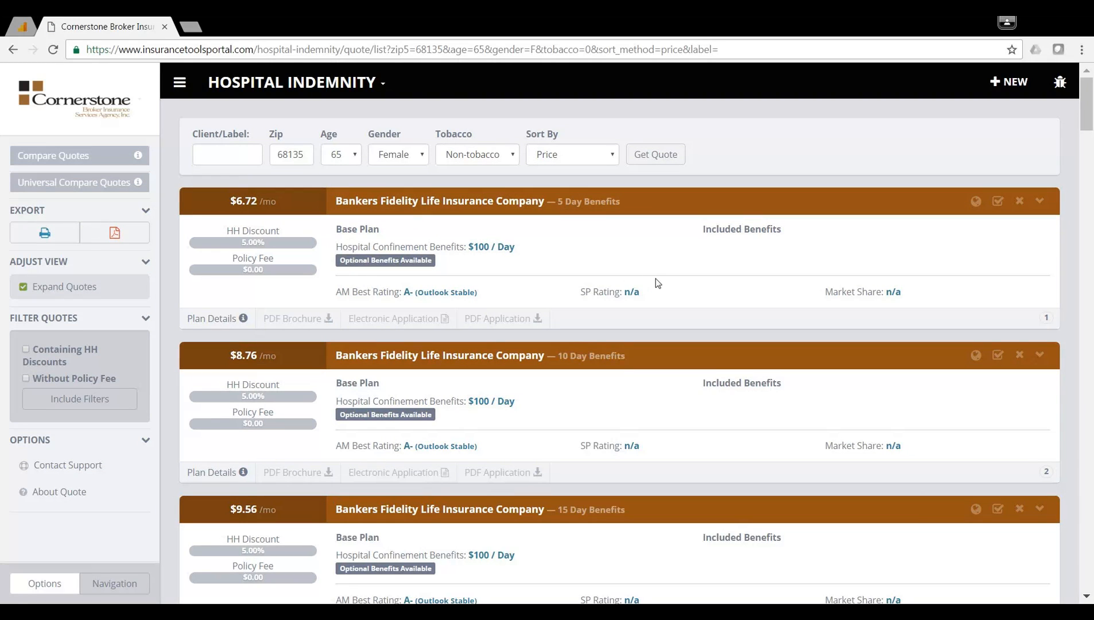
Step: Review the base and optional benefits of the Bankers Fidelity 5 Day Benefits plan, and return to the dashboard
left_click(239, 323)
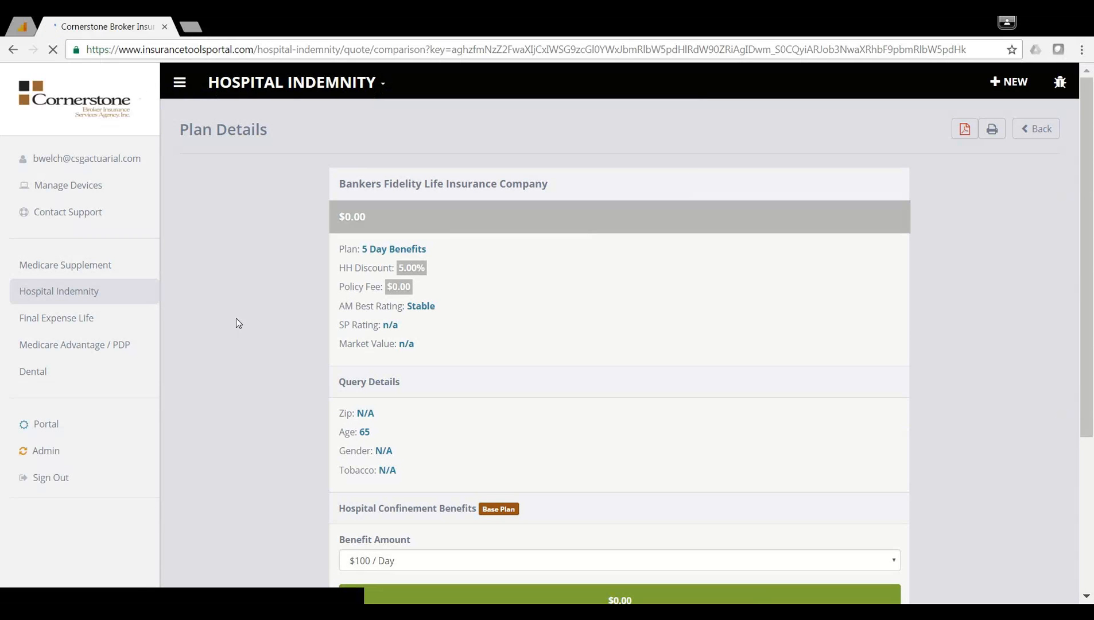
scroll(237, 323, "down", 4)
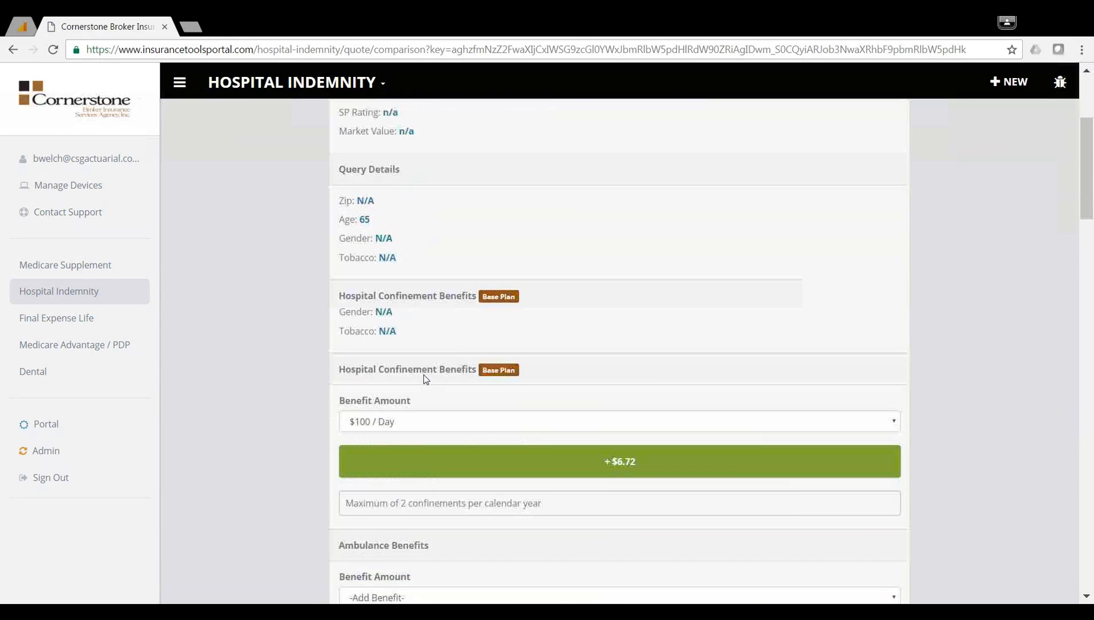
left_click(400, 350)
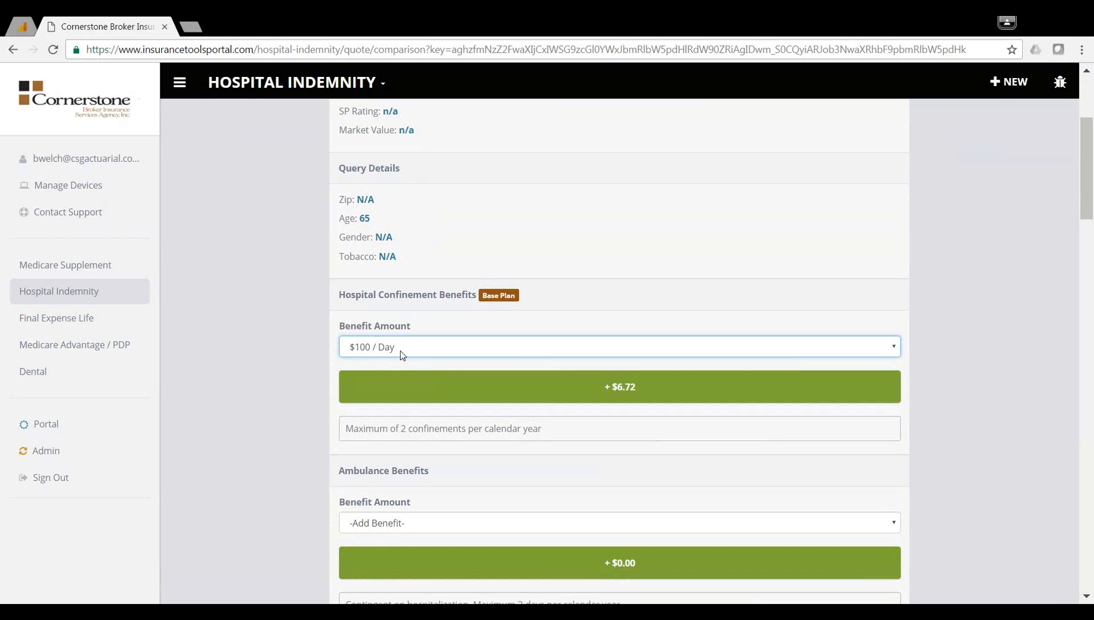
scroll(389, 392, "down", 3)
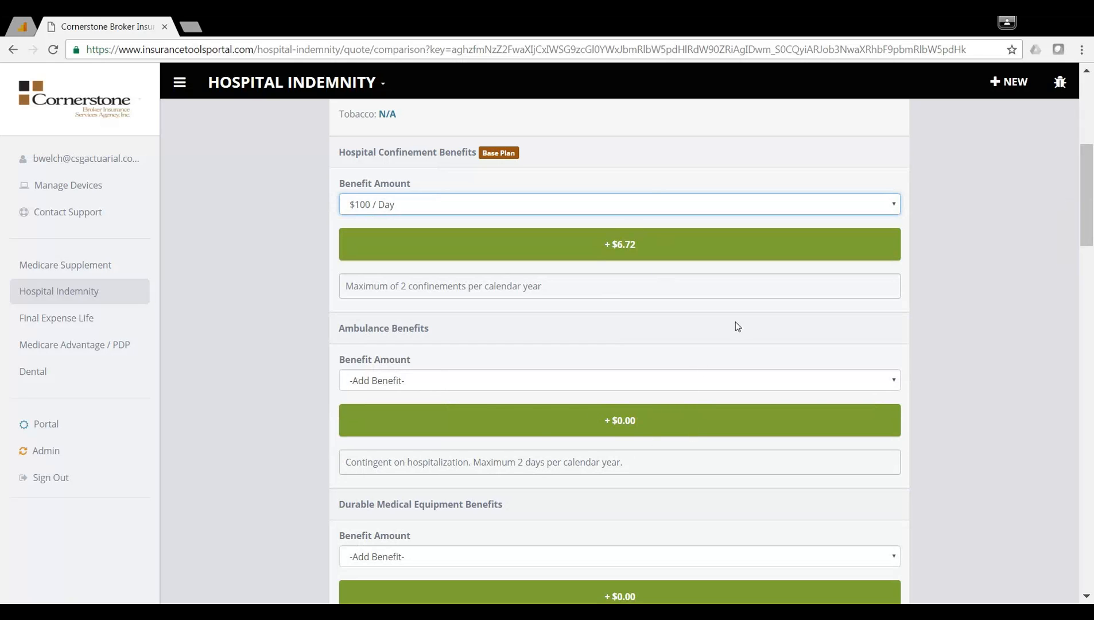
scroll(735, 322, "up", 6)
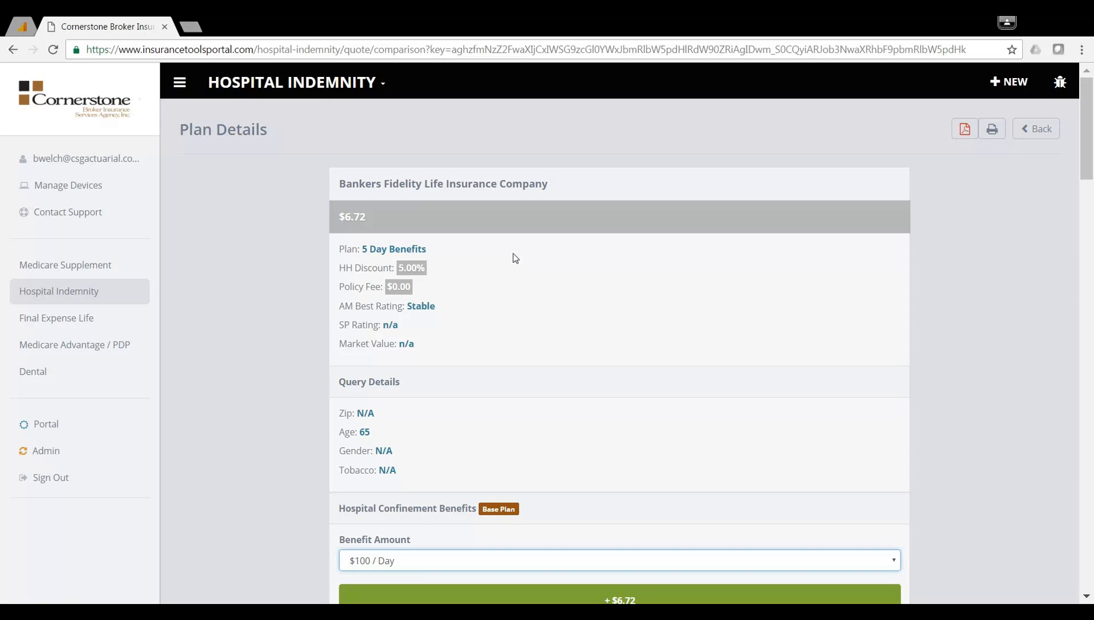
mouse_move(310, 91)
left_click(288, 110)
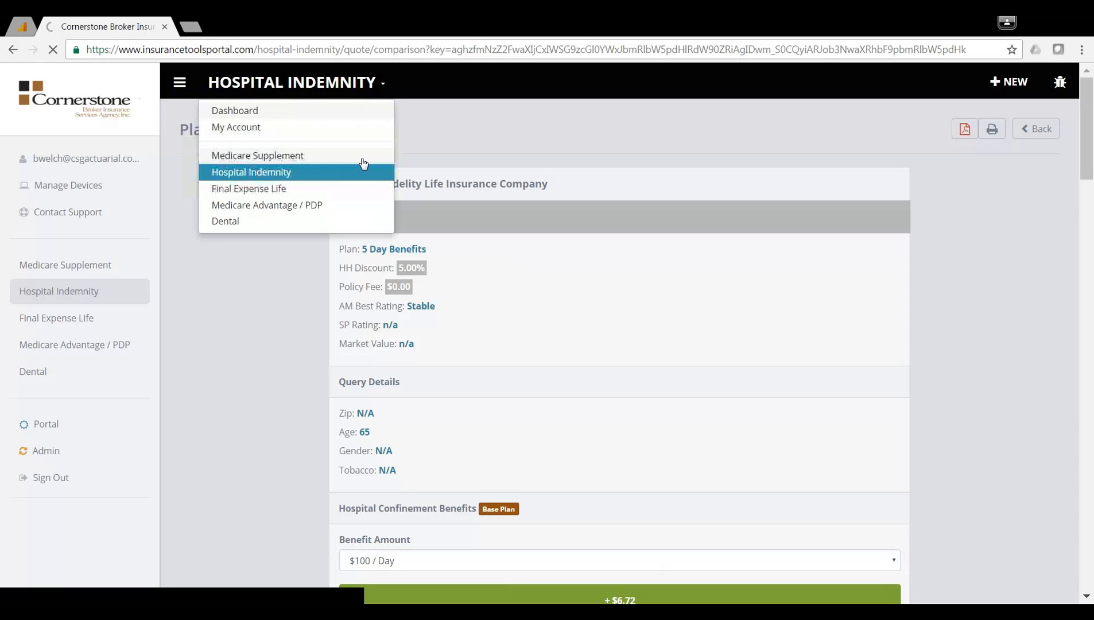